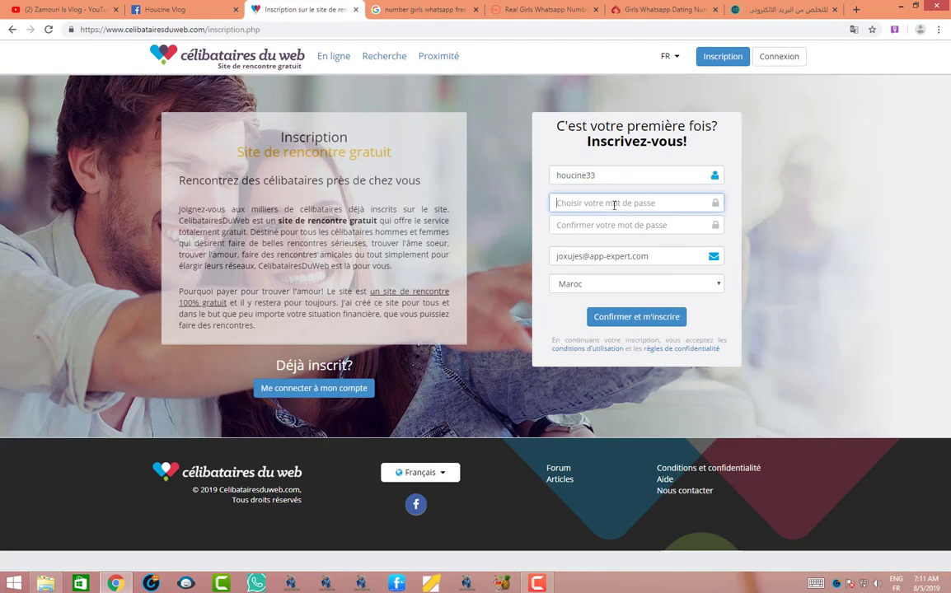
Enter the account password, repeat it in the confirmation field, and submit the registration form
type("h")
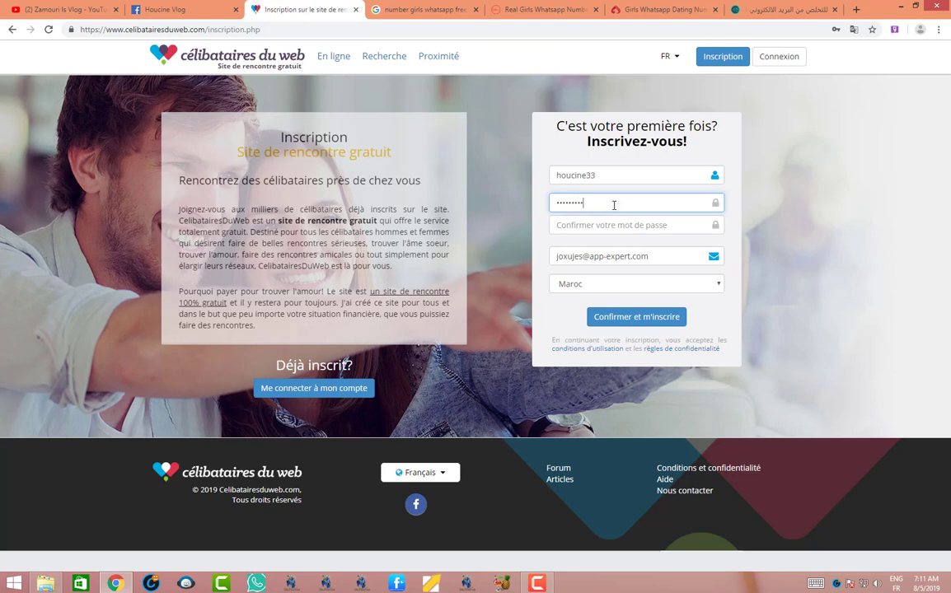
double_click(631, 211)
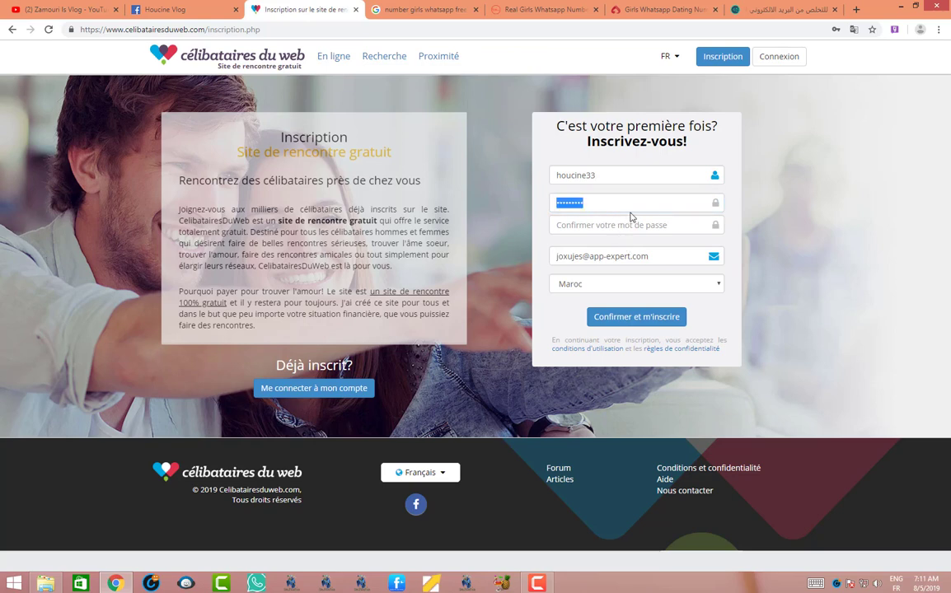
left_click(630, 207)
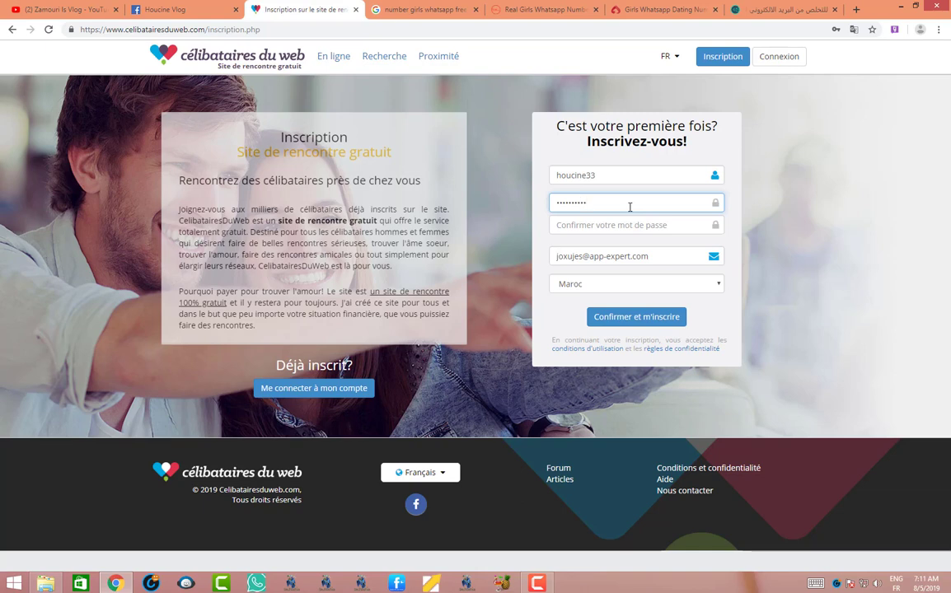
left_click(589, 232)
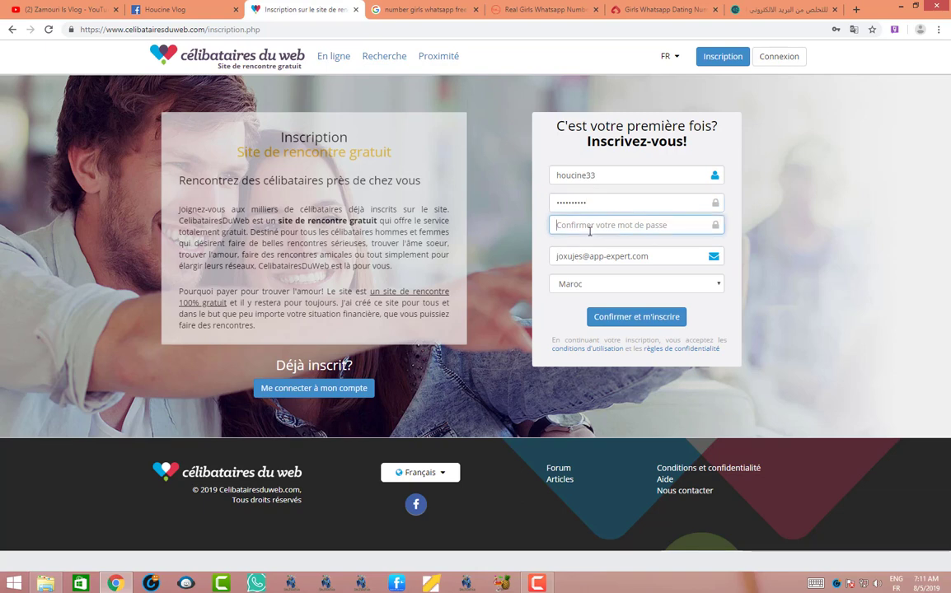
type("•••")
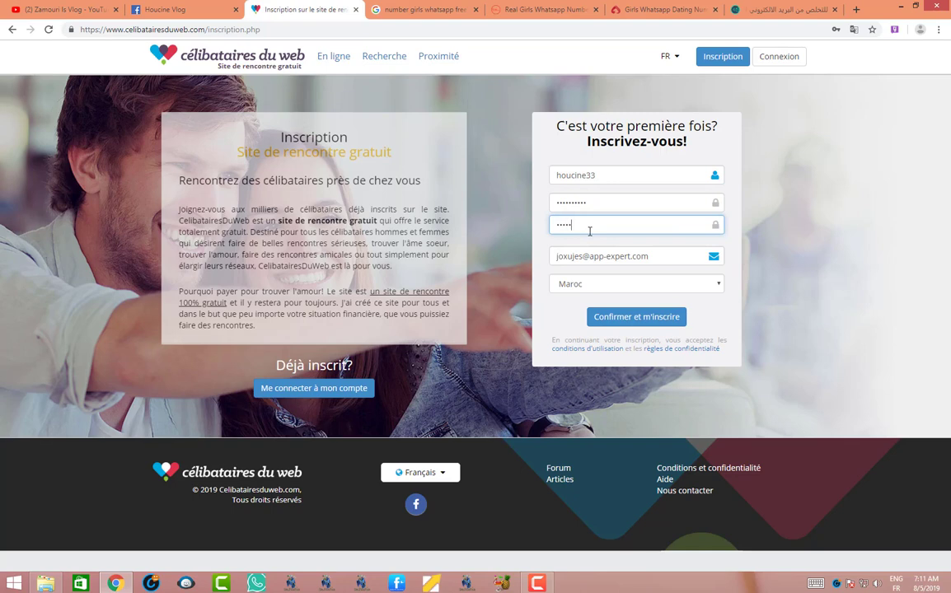
left_click(636, 317)
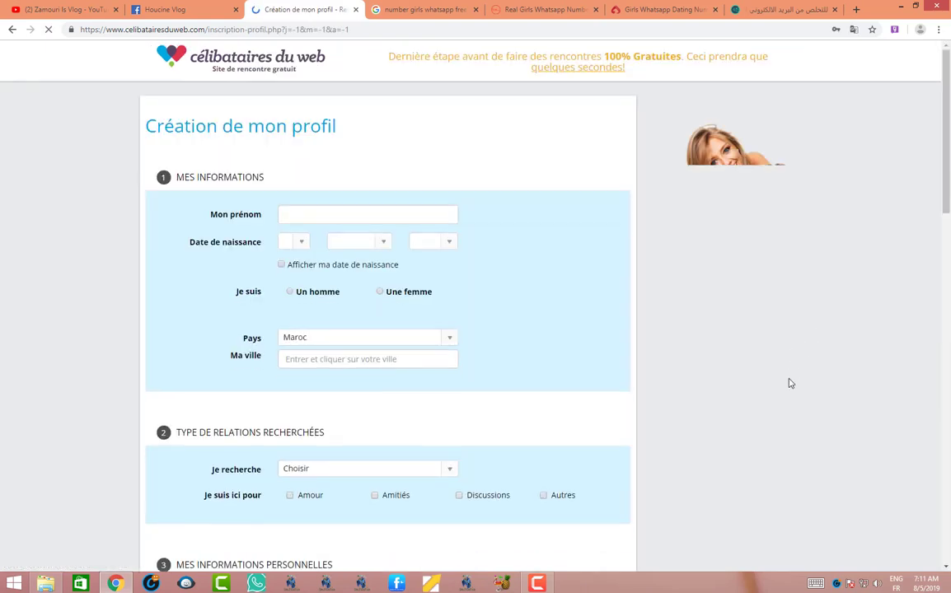
Look through the profile creation form and save the login credentials in the browser
scroll(433, 357, "down", 6)
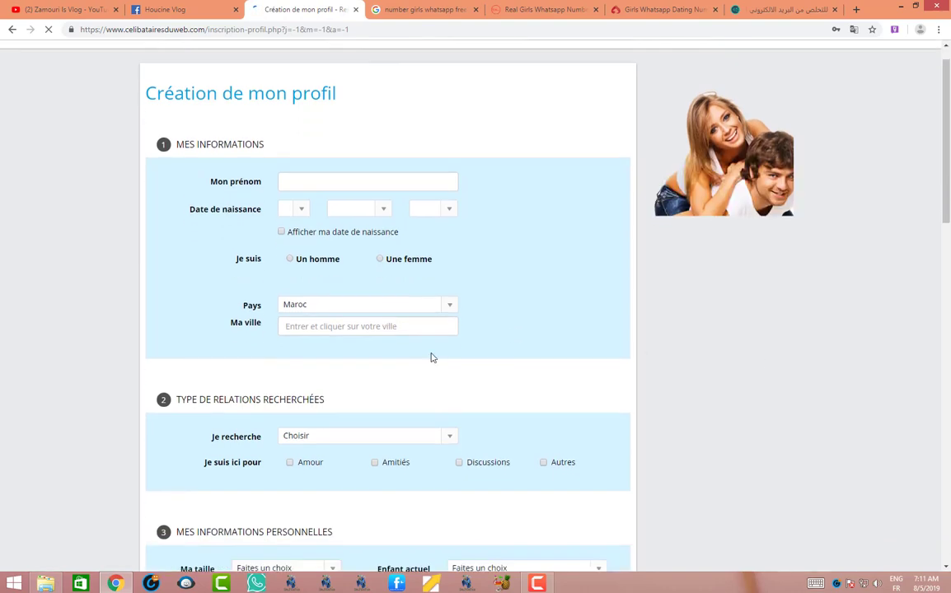
scroll(429, 486, "down", 8)
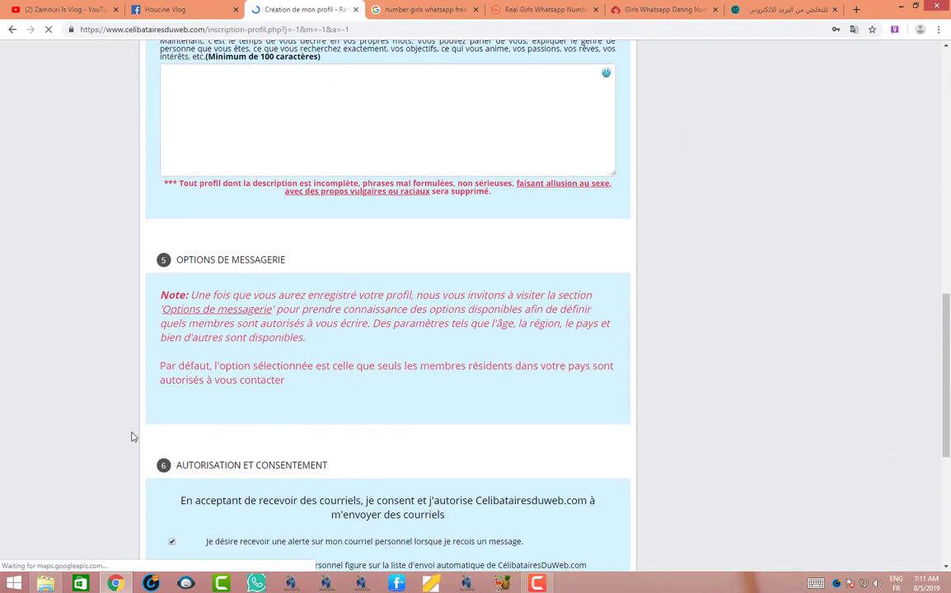
scroll(692, 439, "up", 15)
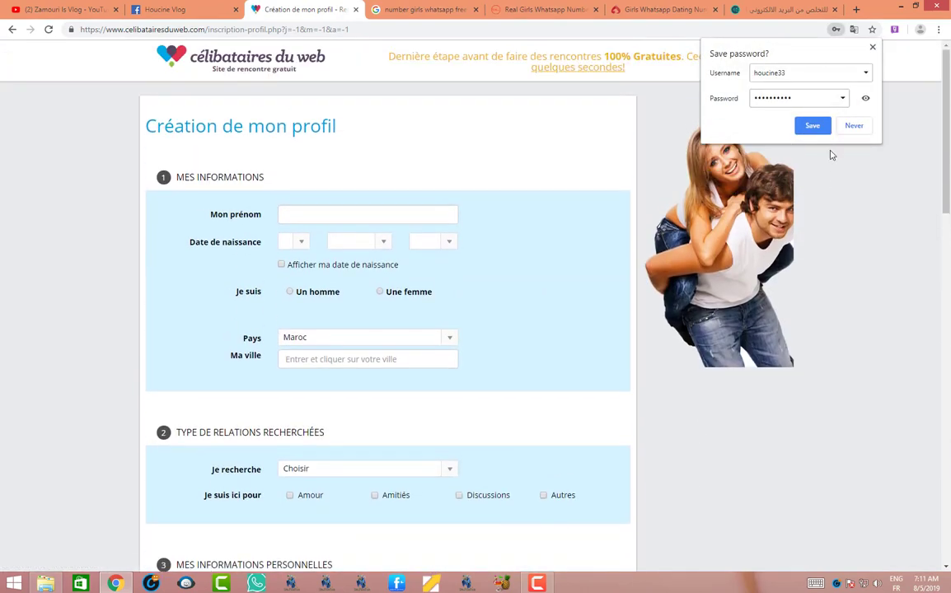
left_click(821, 125)
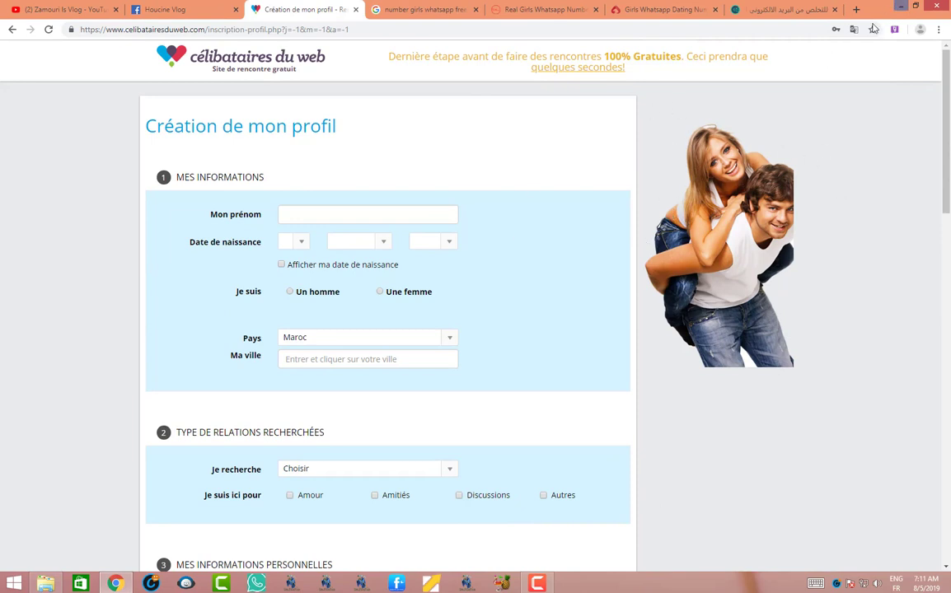
Translate the profile creation page into Arabic and dismiss the translation pop-up
right_click(809, 210)
left_click(900, 307)
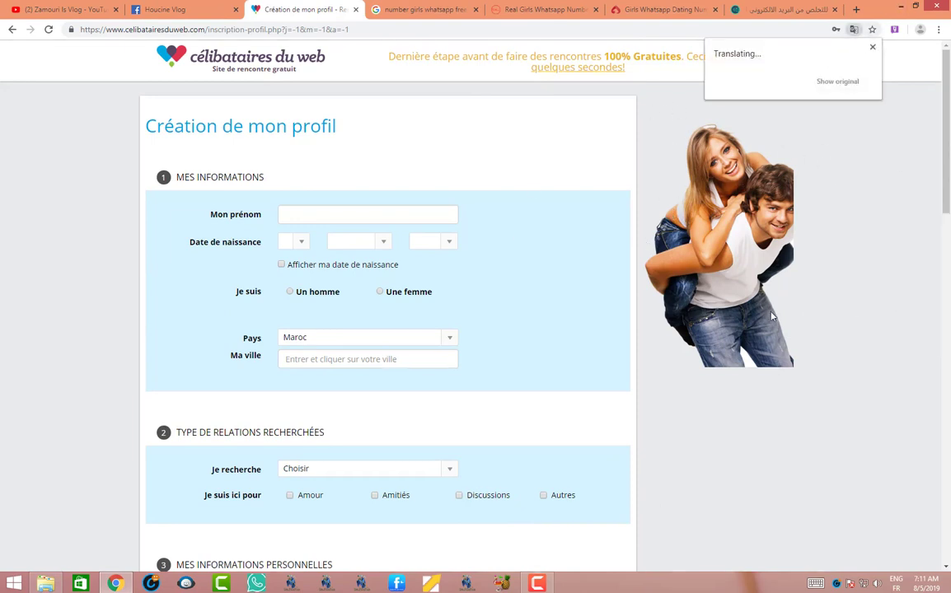
left_click(863, 151)
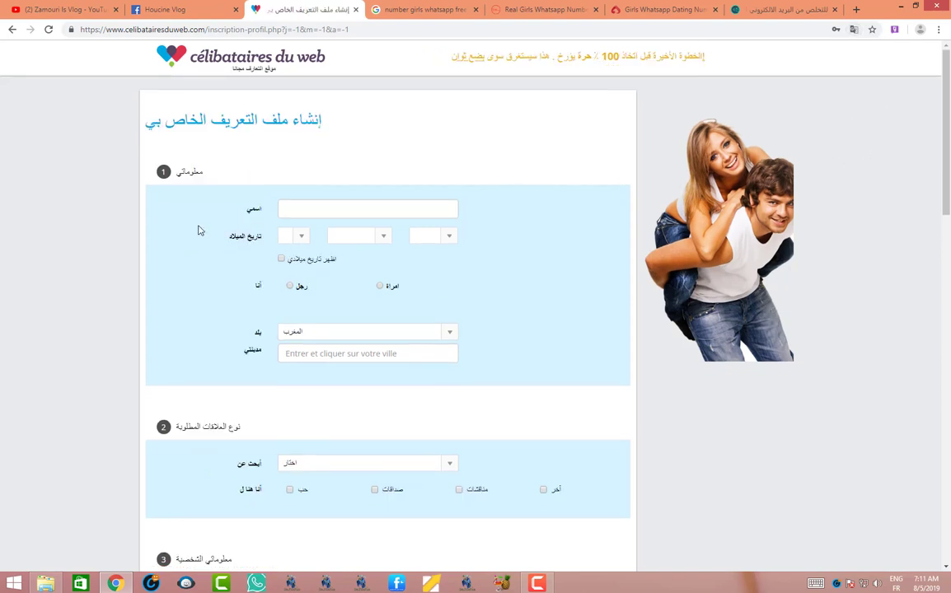
Enter the member's name and choose the day, month and year of birth
left_click(305, 212)
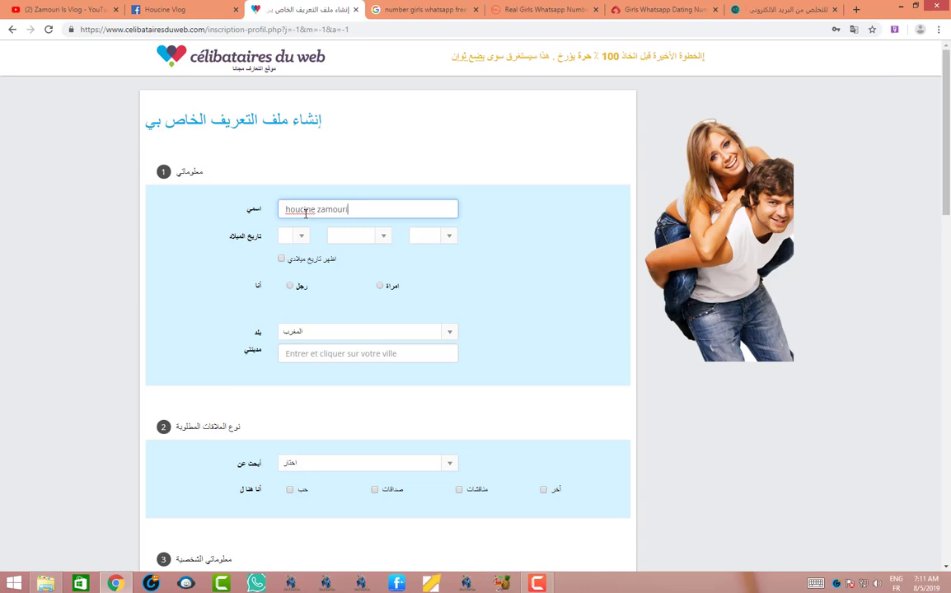
left_click(302, 238)
left_click_drag(305, 262, 307, 292)
left_click(299, 285)
left_click(336, 239)
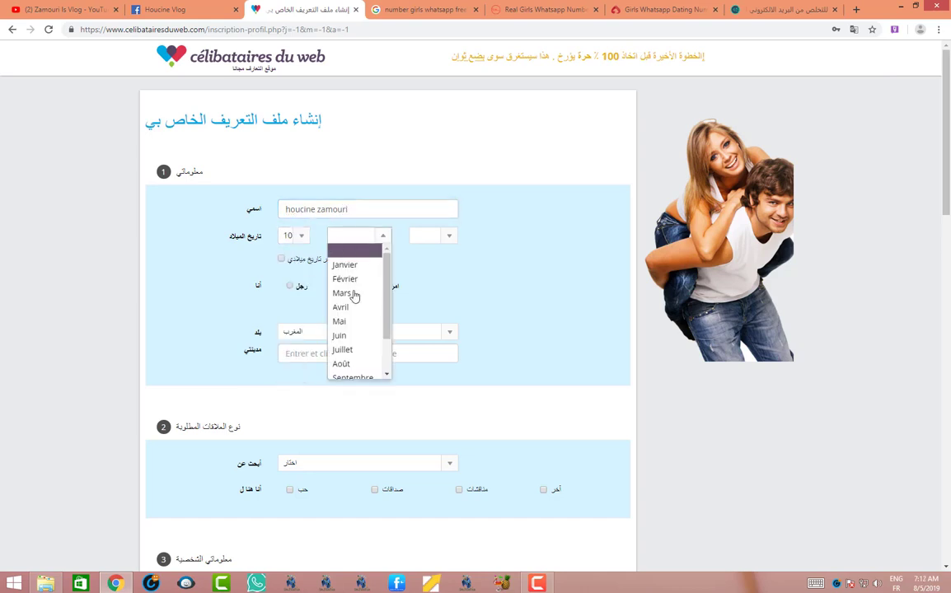
left_click(363, 364)
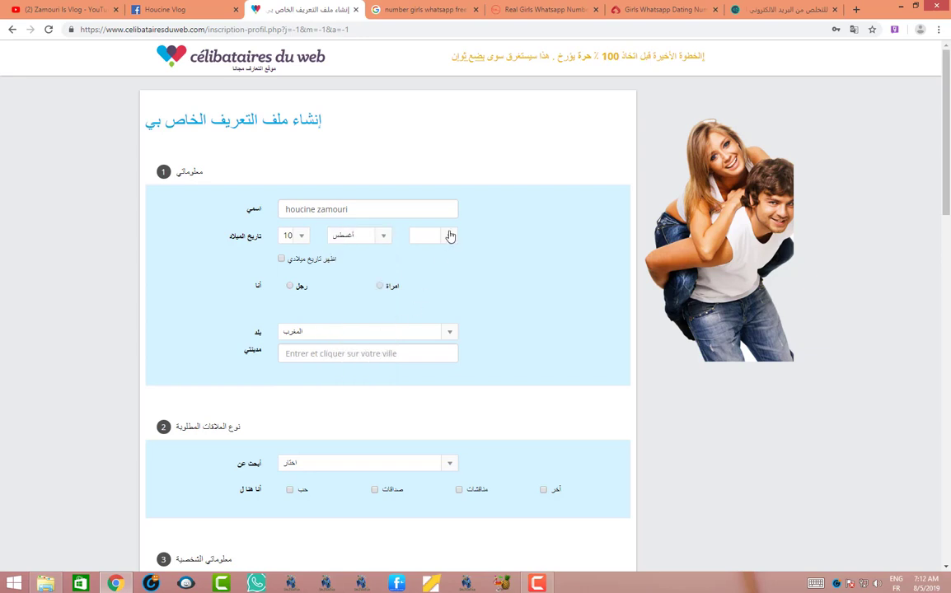
left_click(450, 237)
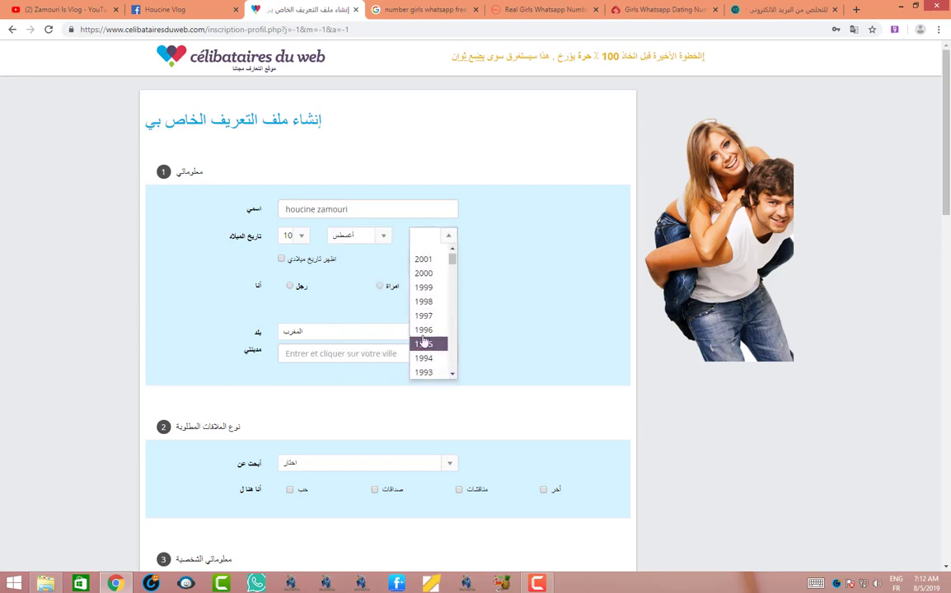
left_click(427, 372)
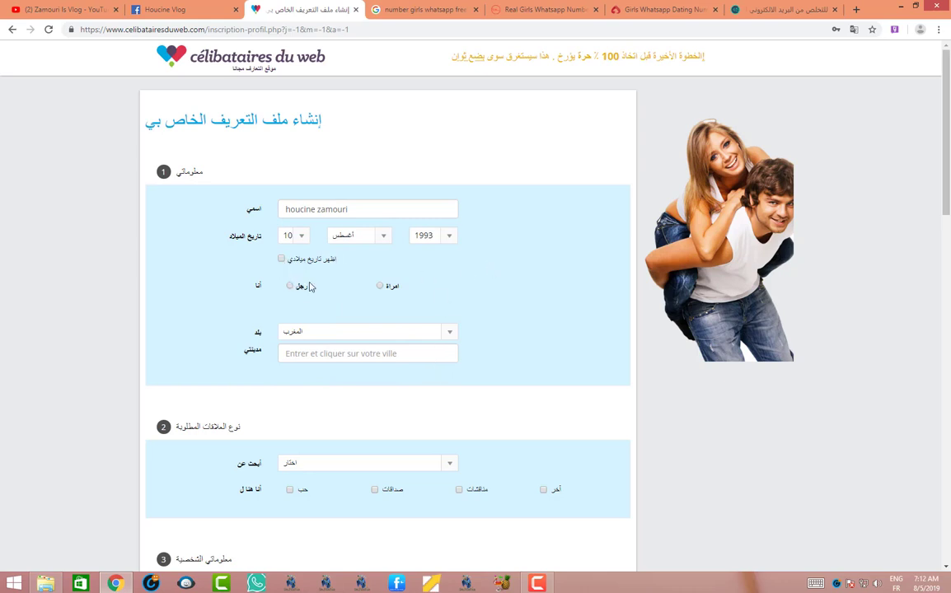
Enable showing the birth date on the profile and set the gender to man (رجل)
left_click(283, 260)
left_click(297, 286)
left_click(366, 333)
left_click(354, 333)
Search for the city with "mar" and pick the first suggestion, in the Marrakech-Safi region (مراكش أسفي)
left_click(342, 355)
type("marak")
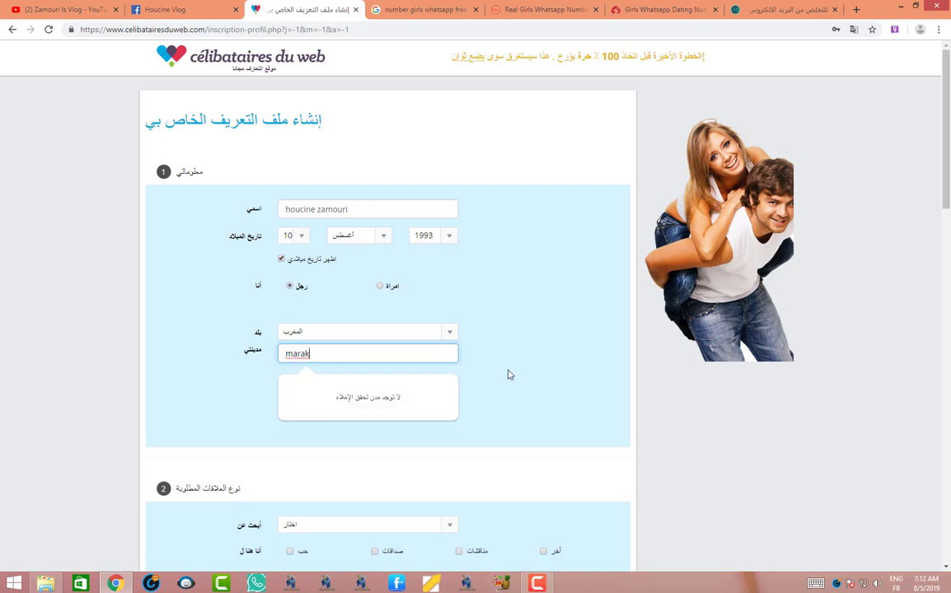
key("BackSpace")
key("BackSpace")
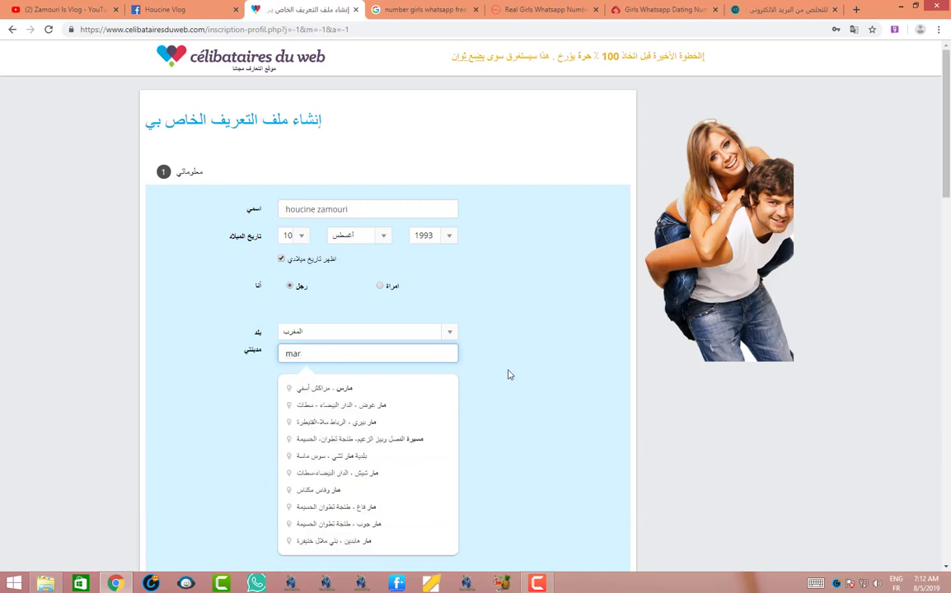
left_click(297, 388)
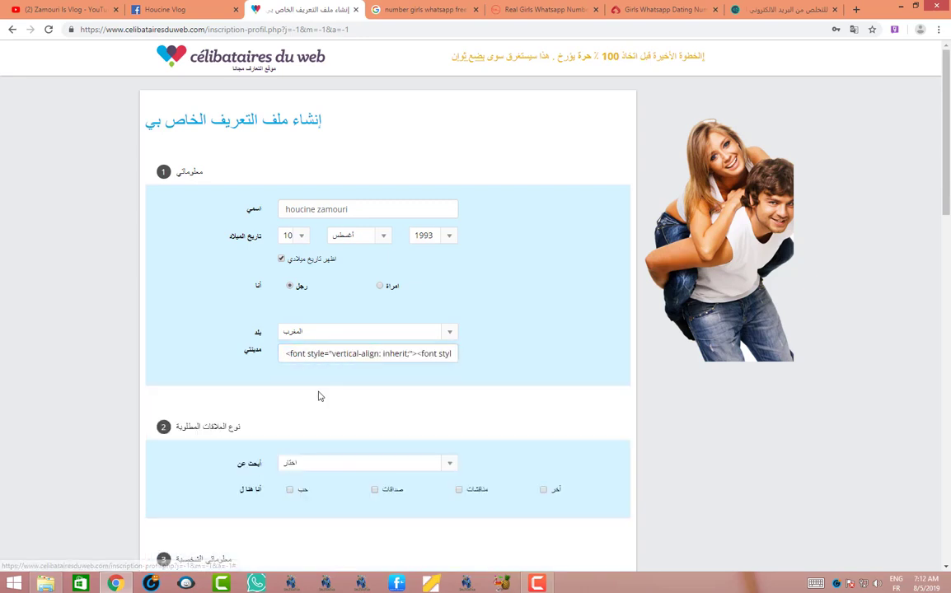
Set the profile to look for a woman (امرأة) and tick love, friendships, discussions and other as reasons for being here
scroll(531, 357, "down", 3)
left_click(391, 240)
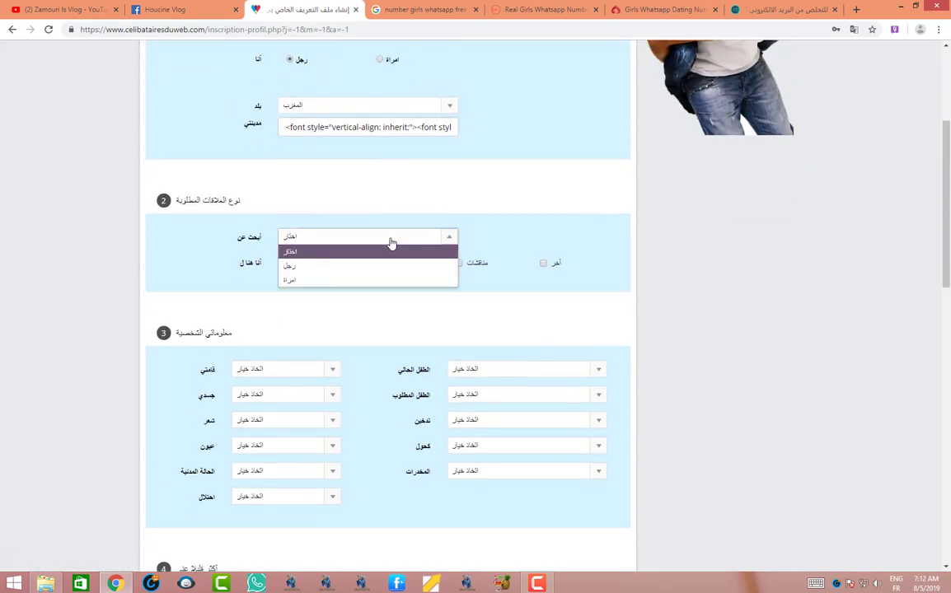
left_click(391, 243)
left_click(392, 243)
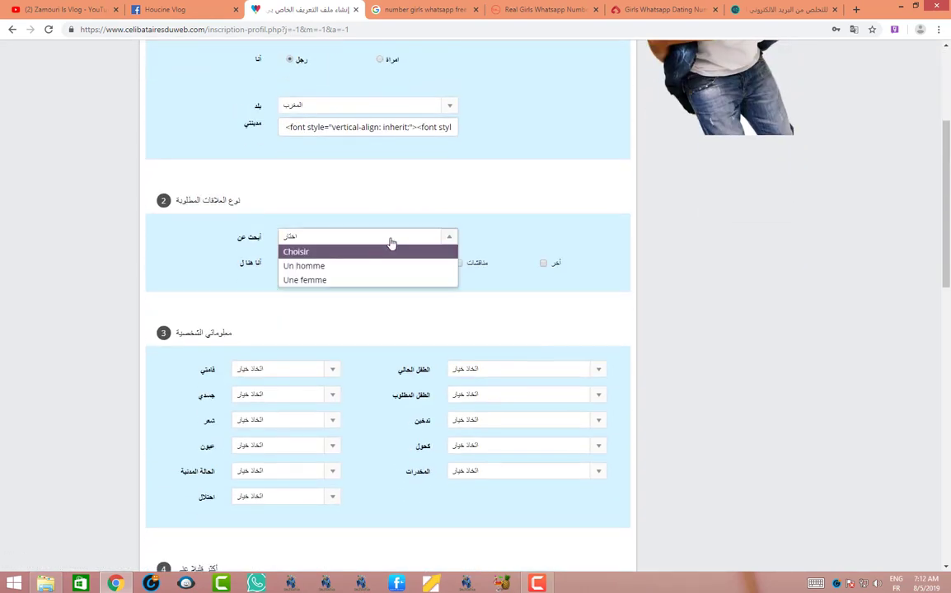
left_click(346, 281)
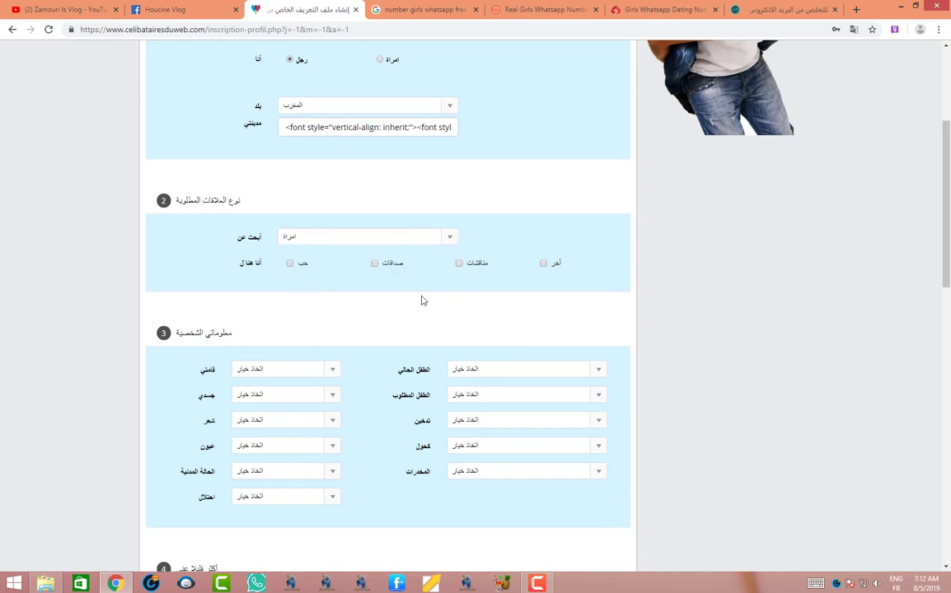
left_click(374, 264)
left_click(468, 265)
left_click(298, 267)
Set the height to 6'1" (185 cm), body type to athletic (رياضي) and hair to black (أسود)
scroll(478, 356, "down", 2)
left_click(287, 200)
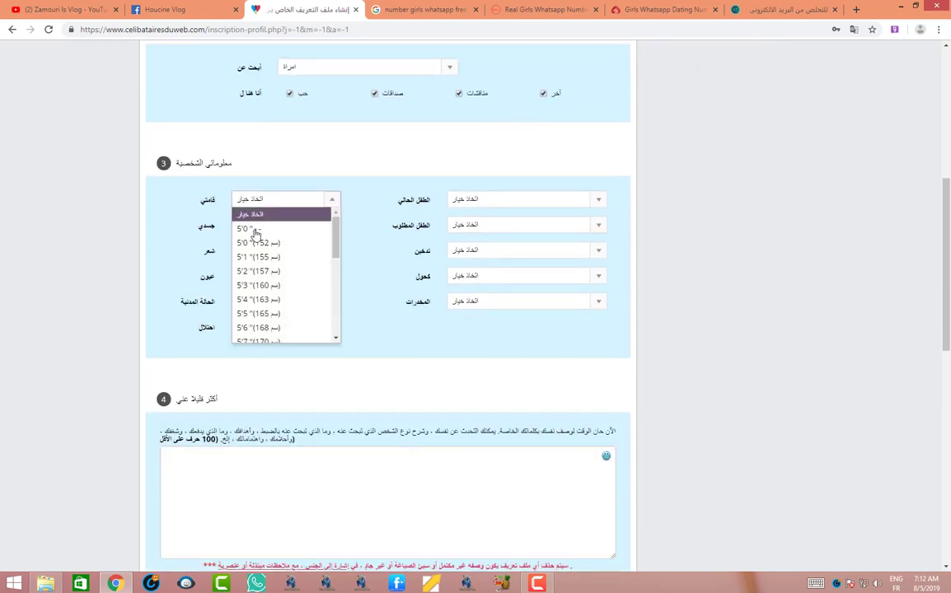
scroll(297, 323, "down", 3)
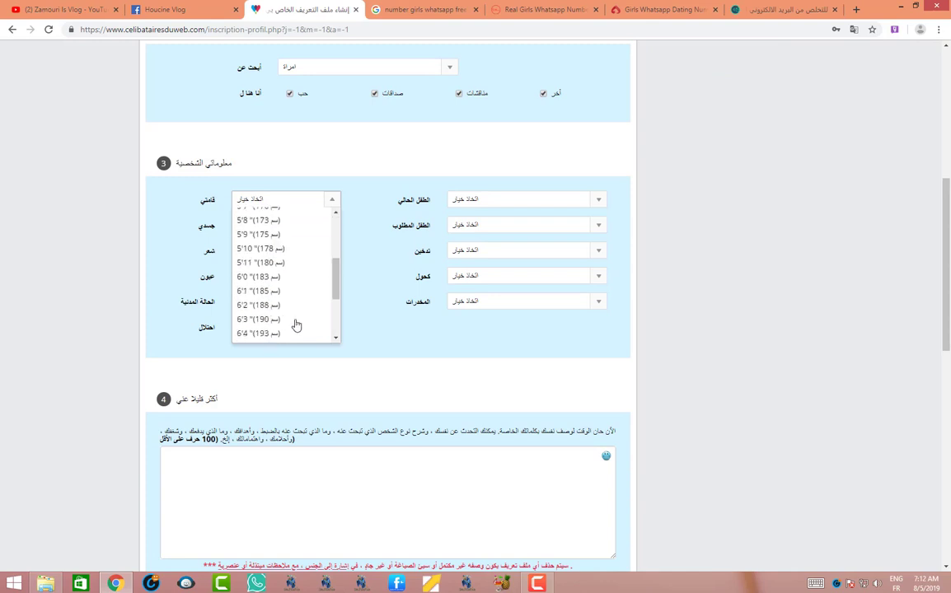
left_click(293, 302)
left_click(237, 227)
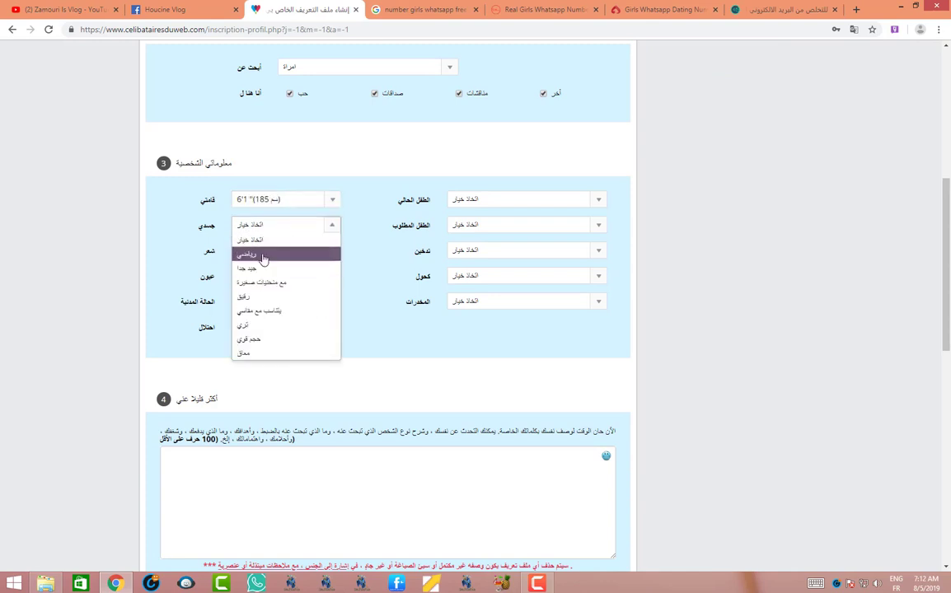
left_click(247, 254)
left_click(251, 251)
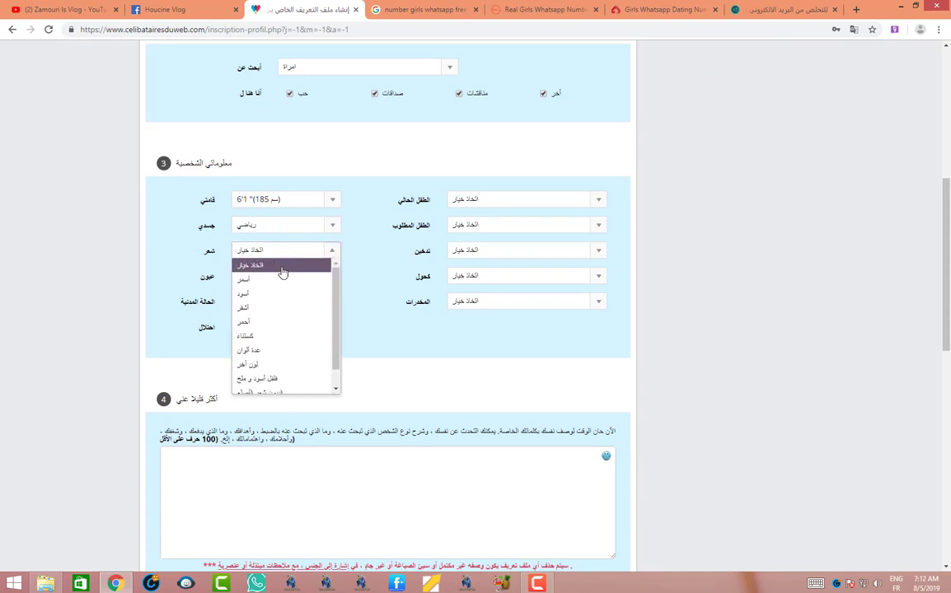
left_click(277, 295)
Set current children to none (لا أطفال) and wanted children to undecided (أنا متردد)
left_click(466, 199)
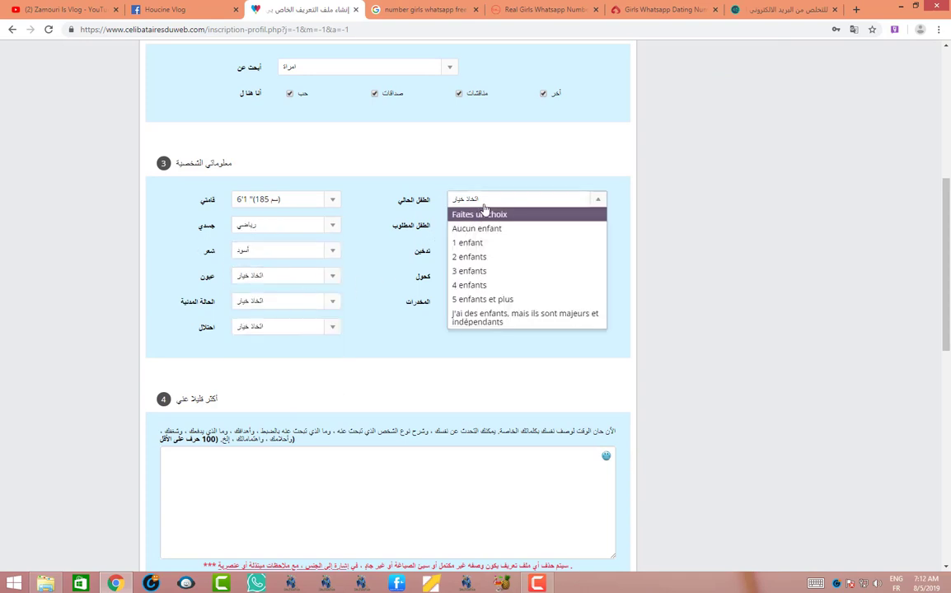
left_click(491, 229)
left_click(495, 202)
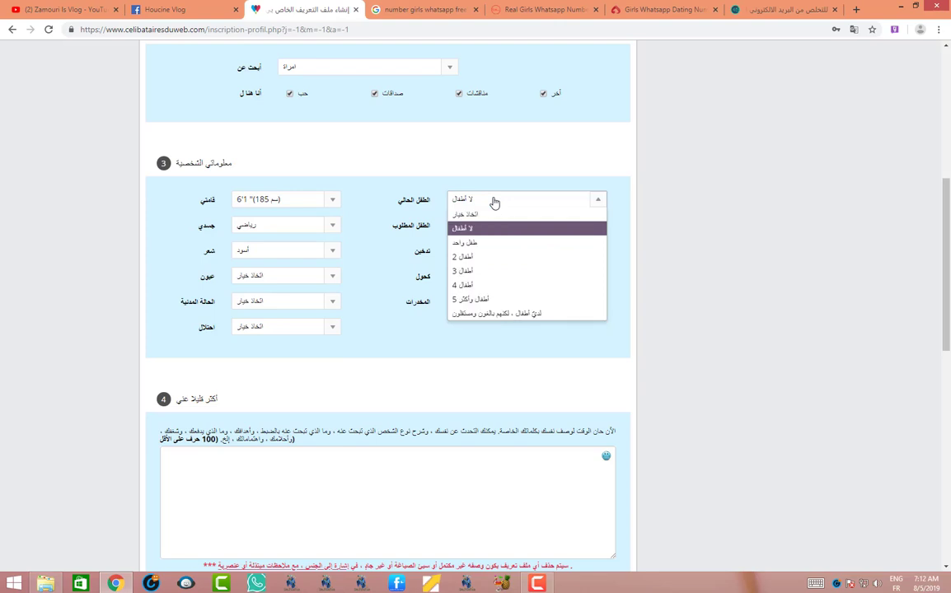
left_click(493, 229)
left_click(493, 229)
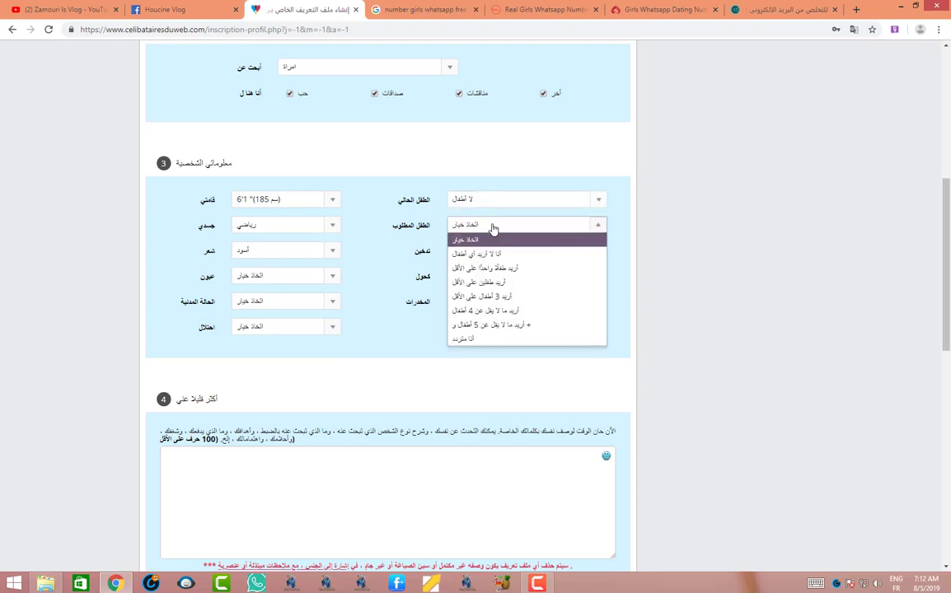
left_click(468, 339)
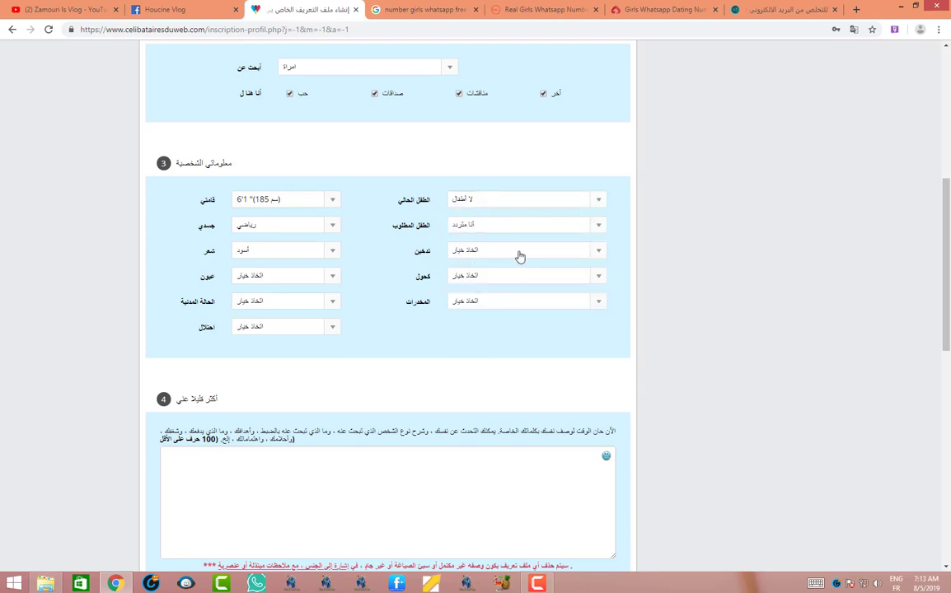
Set smoking to electronic cigarette (السيجارة الإلكترونية), alcohol to never (أبدا) and drugs to often (غالبا ما)
left_click(520, 257)
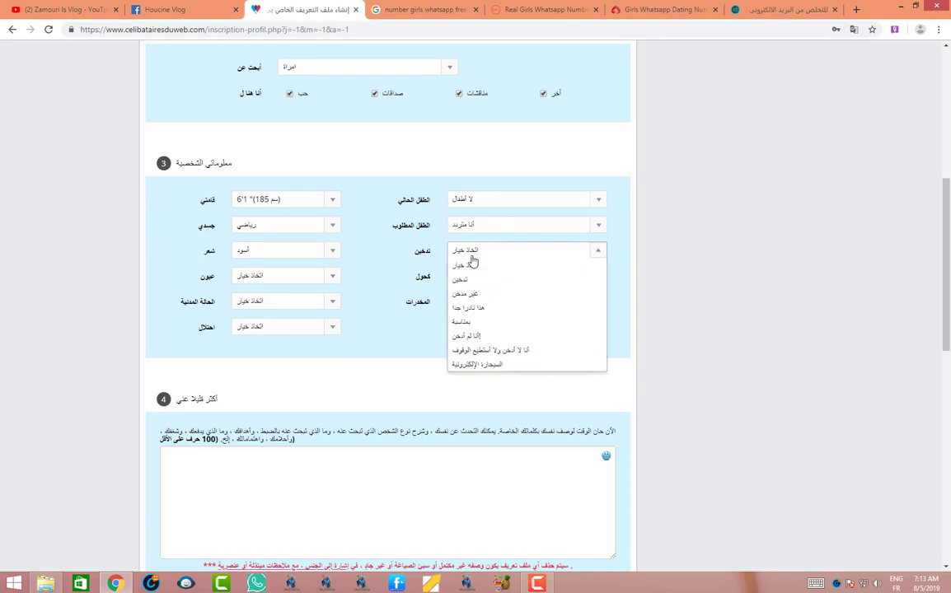
left_click(493, 364)
left_click(494, 268)
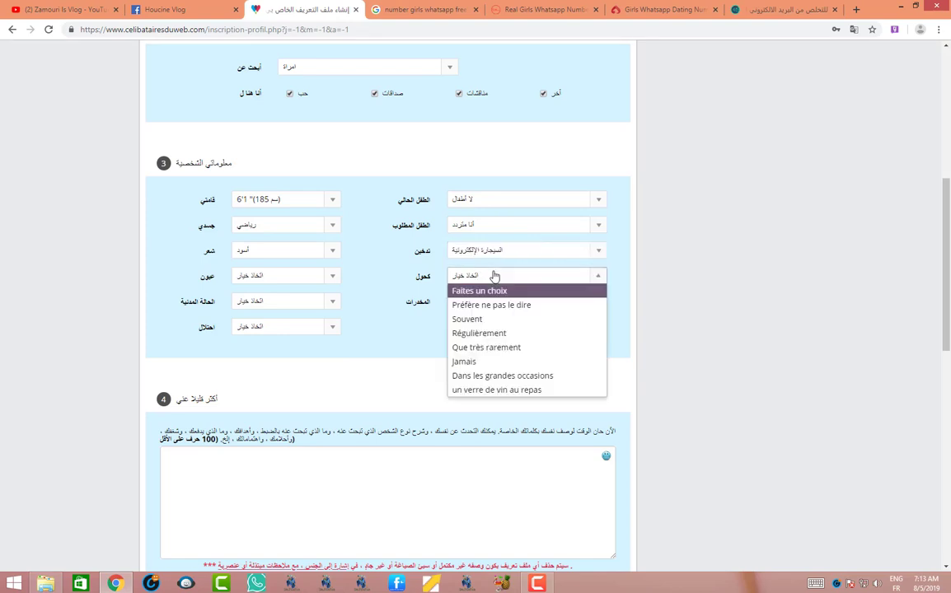
left_click(484, 350)
left_click(462, 303)
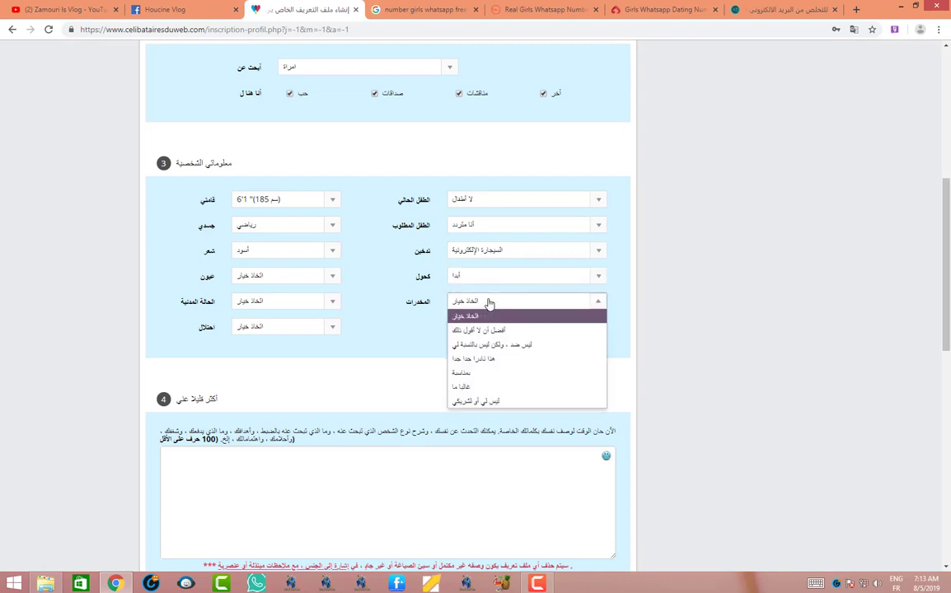
left_click(494, 388)
Set the occupation to employed (Employé) and the eye colour to brown (Bruns) in the personal information section
left_click(285, 326)
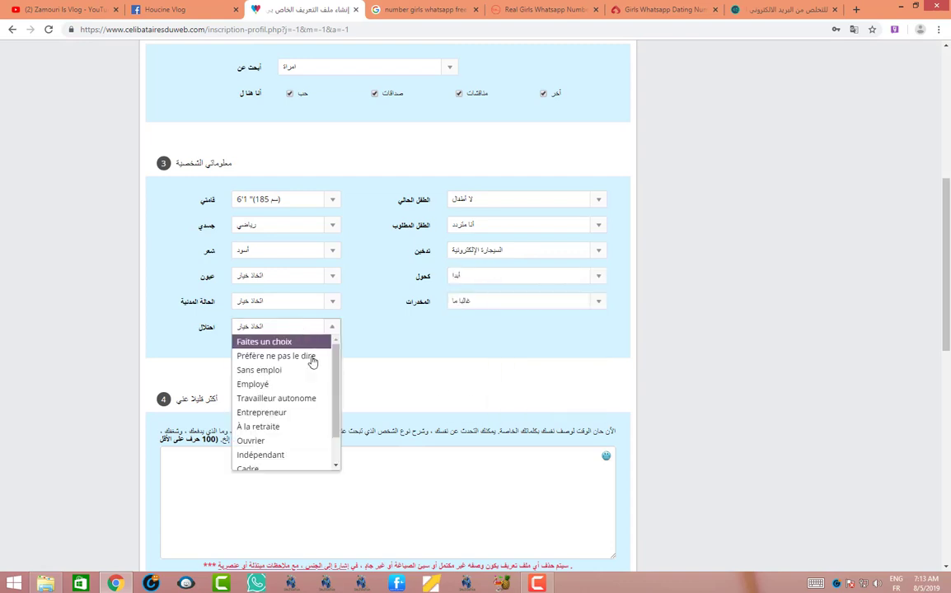
left_click(292, 384)
left_click(297, 303)
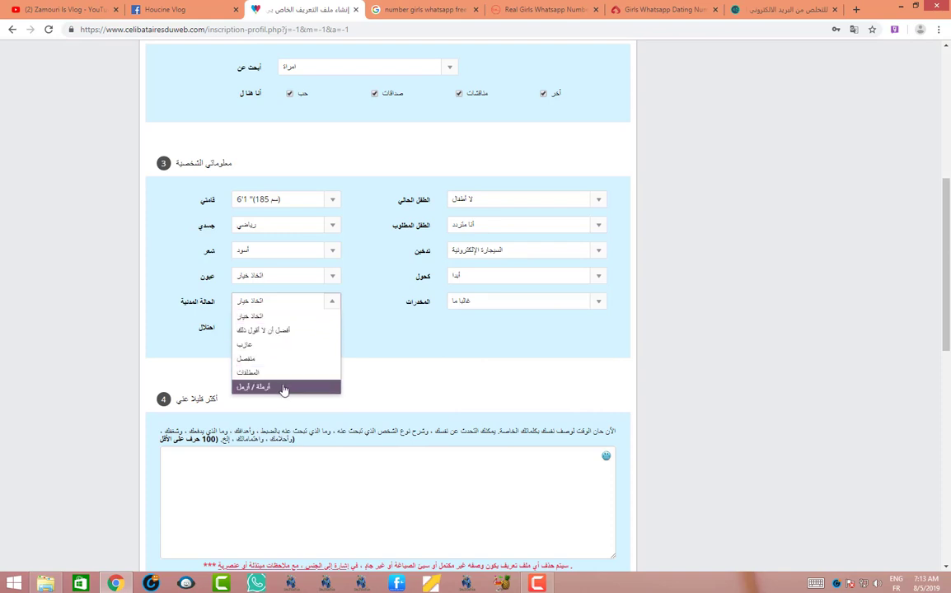
left_click(284, 276)
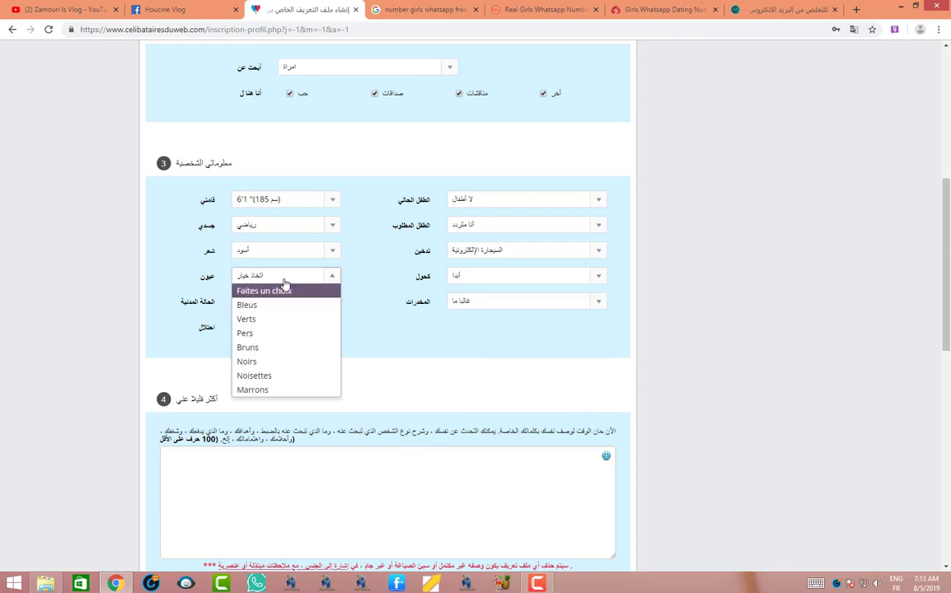
left_click(275, 347)
Copy the Arabic instruction text above the self-description box and paste it in as the profile description
scroll(402, 382, "down", 3)
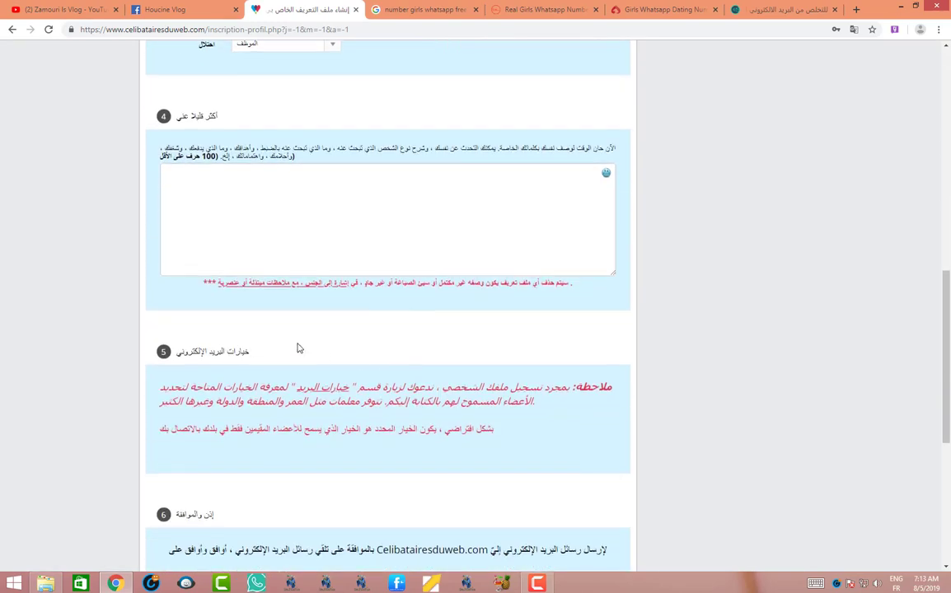
scroll(683, 230, "down", 4)
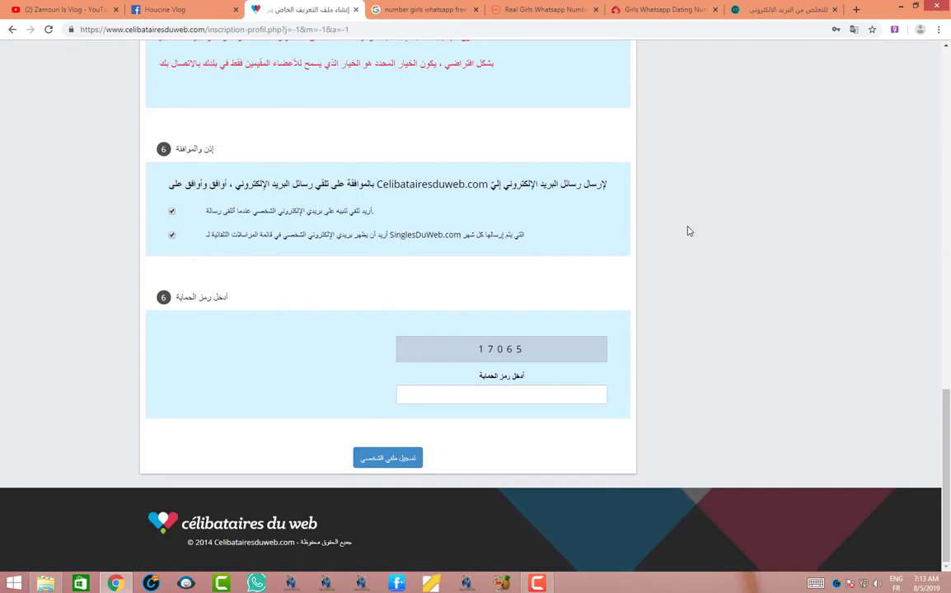
scroll(648, 329, "up", 5)
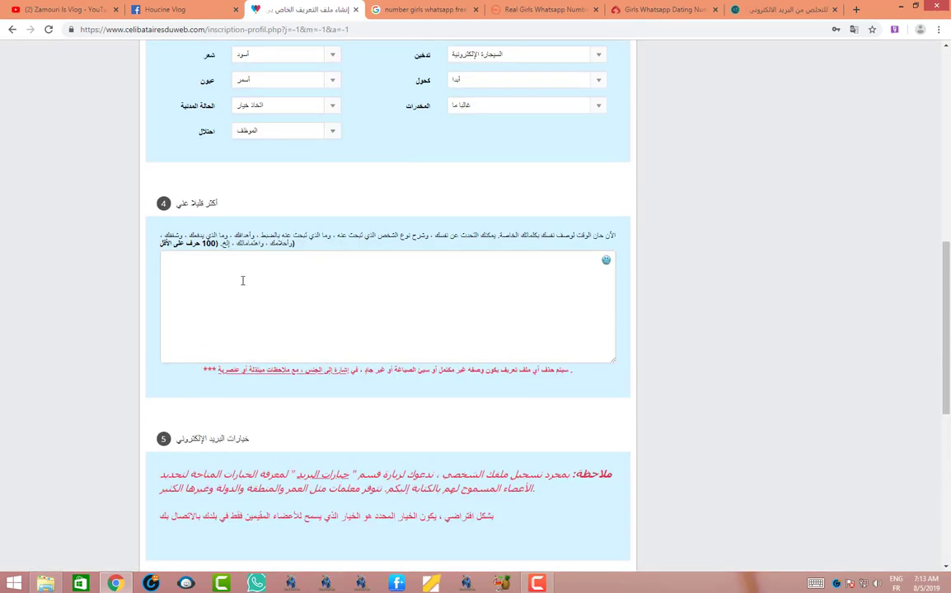
left_click(242, 280)
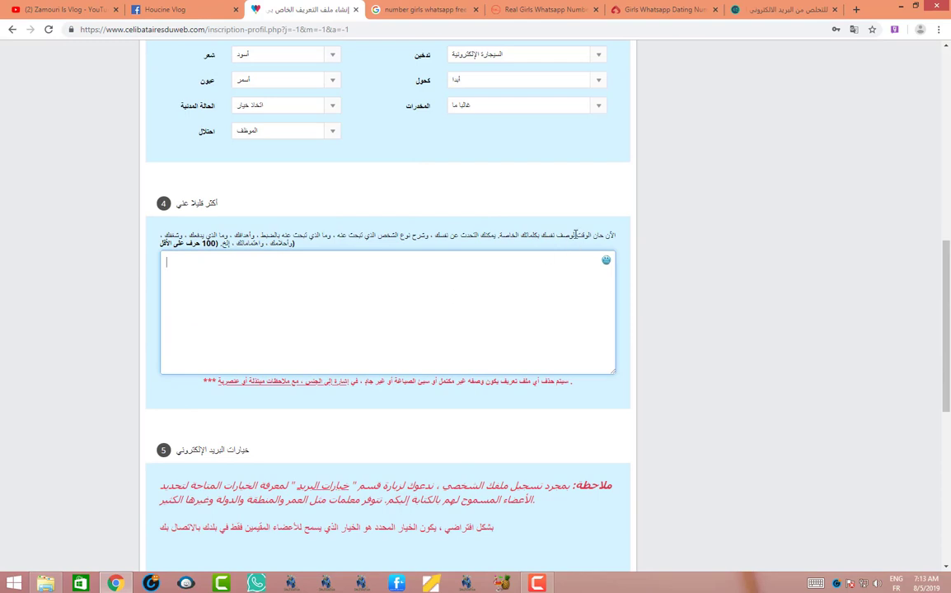
triple_click(517, 227)
right_click(517, 277)
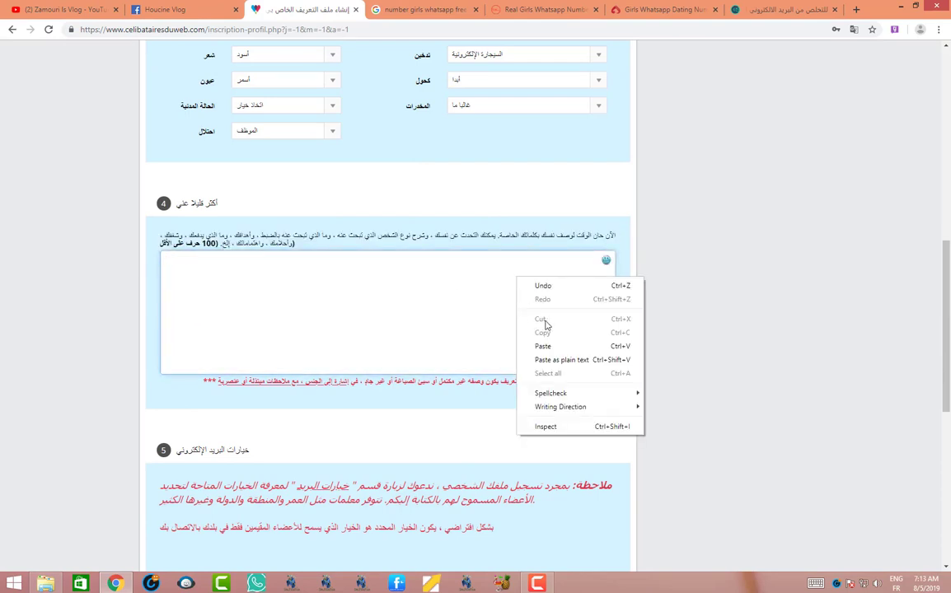
left_click(322, 271)
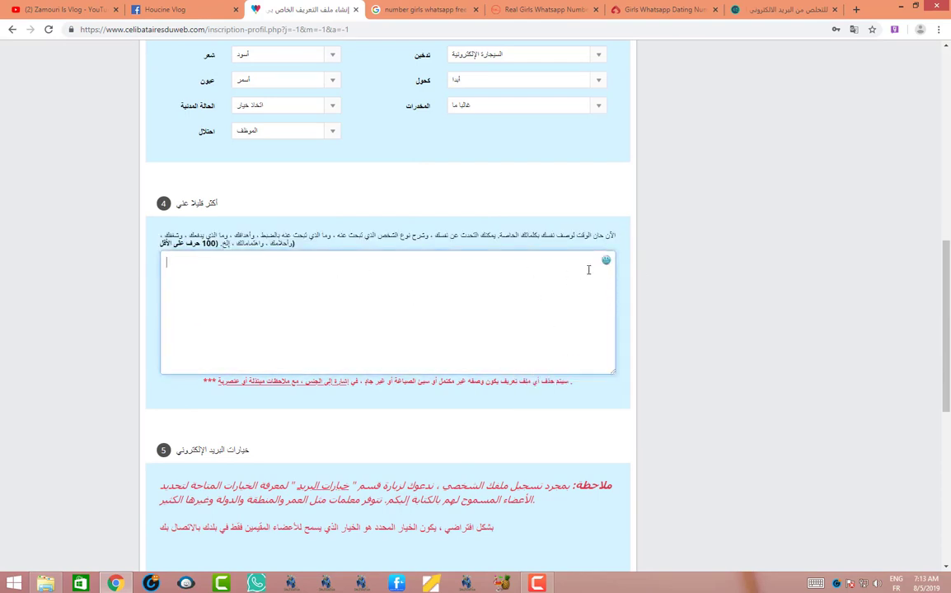
right_click(538, 293)
left_click(564, 354)
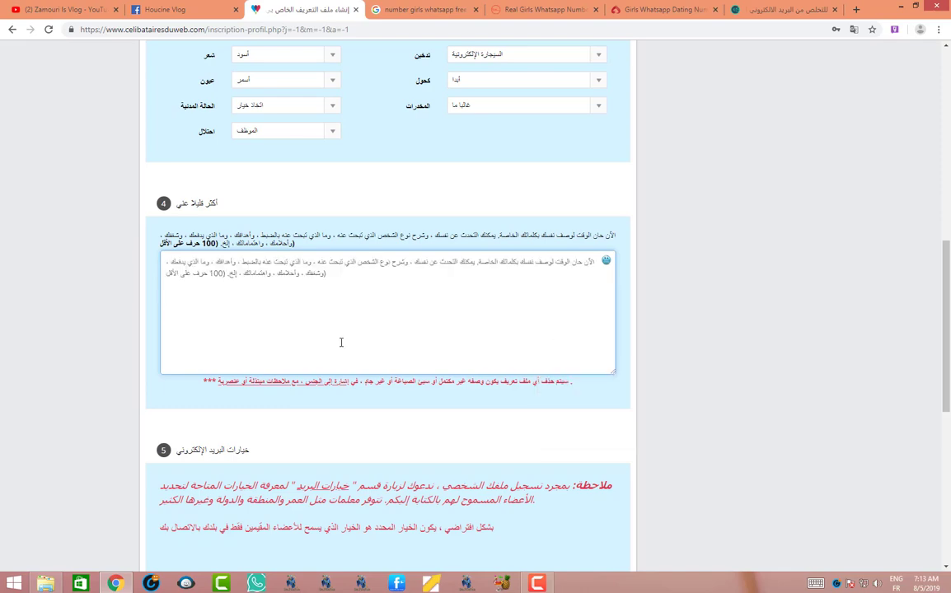
Add a second copy of the same paragraph to the description, separated by a blank line
key("Return")
key("Return")
right_click(357, 303)
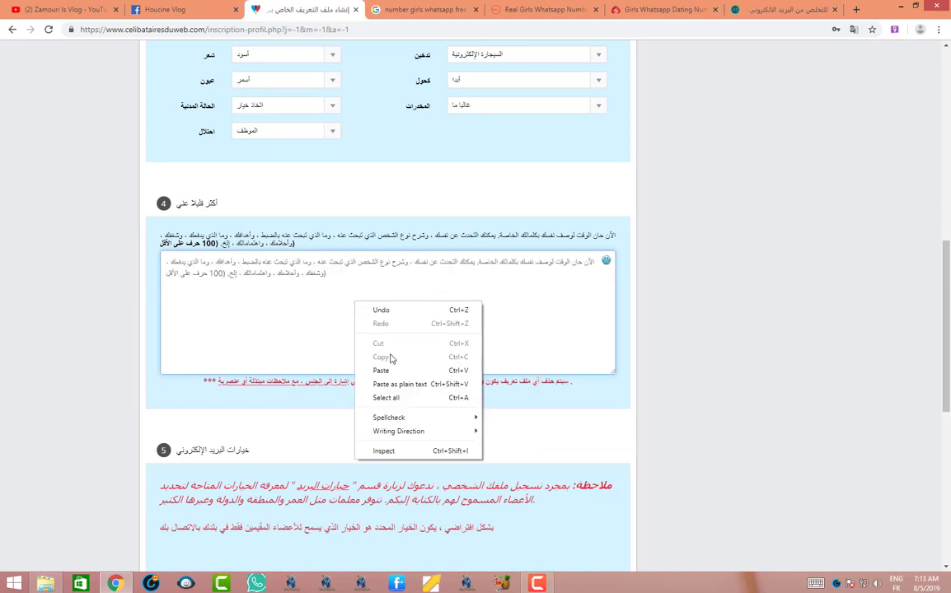
left_click(388, 369)
Enter the security code displayed at the end of the form and submit the profile
scroll(626, 387, "down", 4)
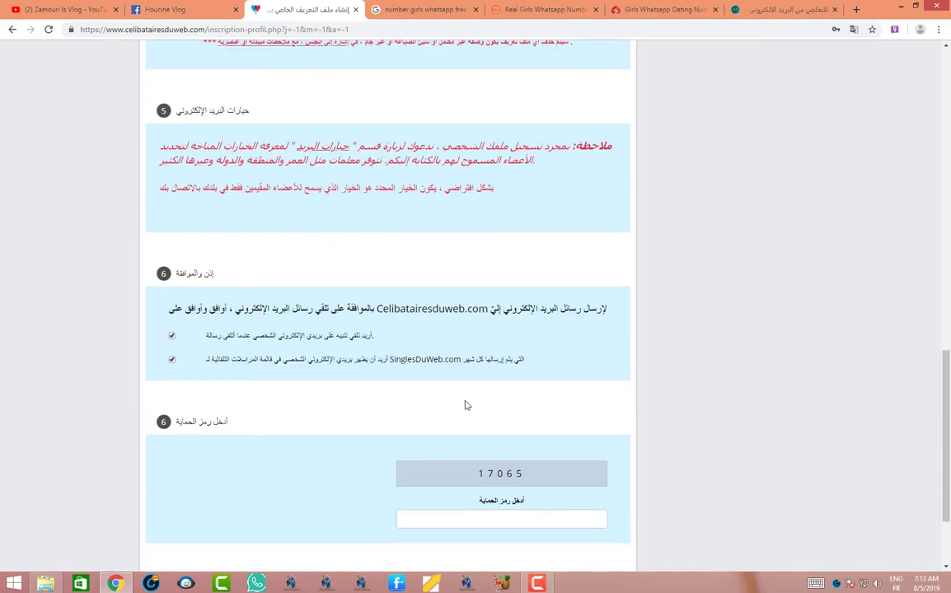
scroll(514, 397, "down", 2)
left_click(496, 397)
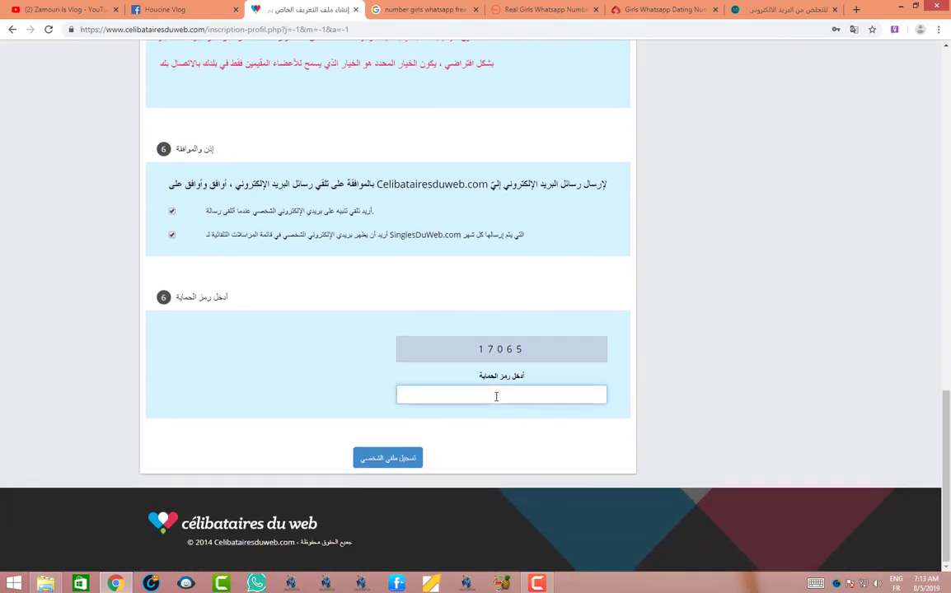
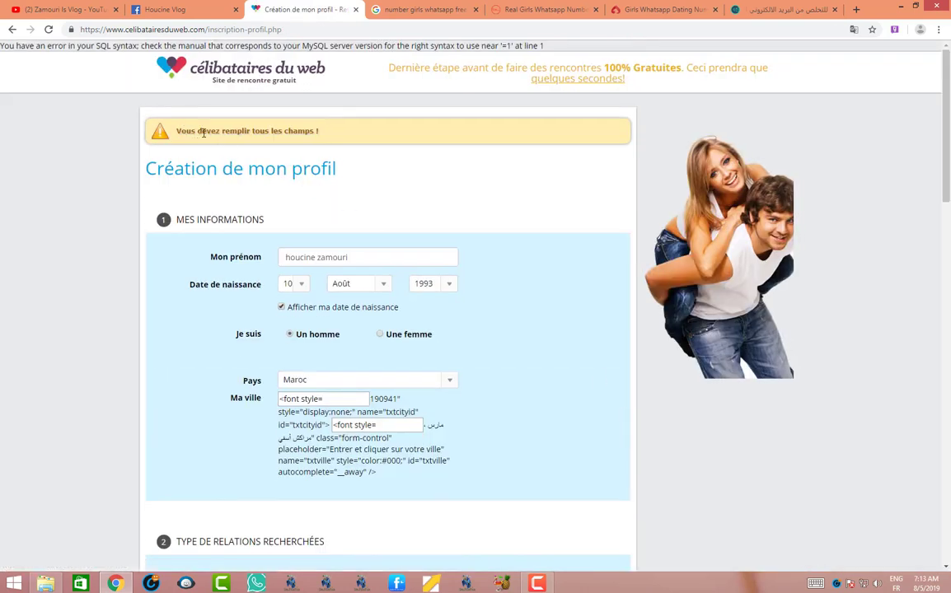
Translate the returned profile form into Arabic and examine its warning and sections for missing entries
scroll(604, 281, "down", 10)
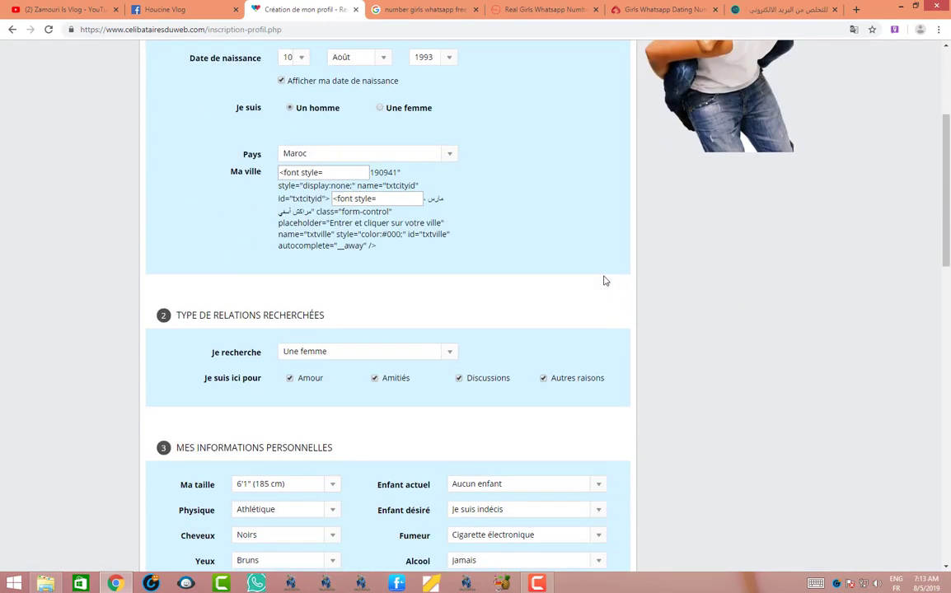
scroll(604, 276, "down", 1)
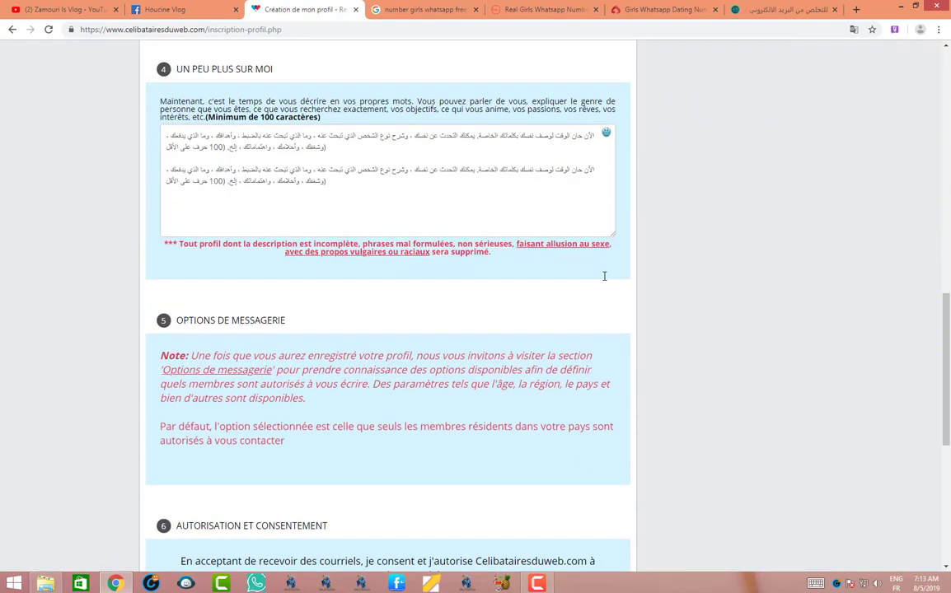
right_click(740, 325)
left_click(757, 418)
scroll(747, 396, "up", 6)
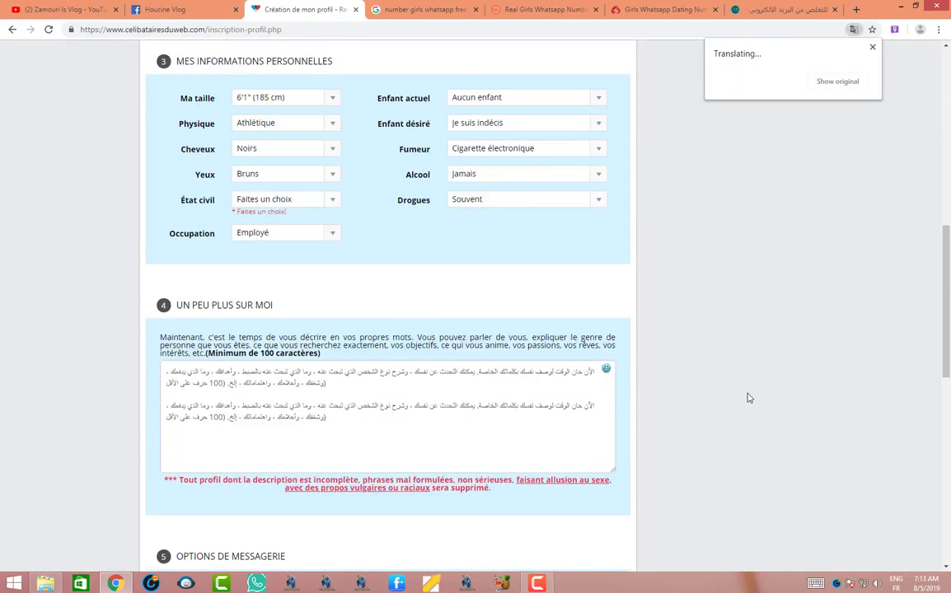
scroll(747, 398, "up", 3)
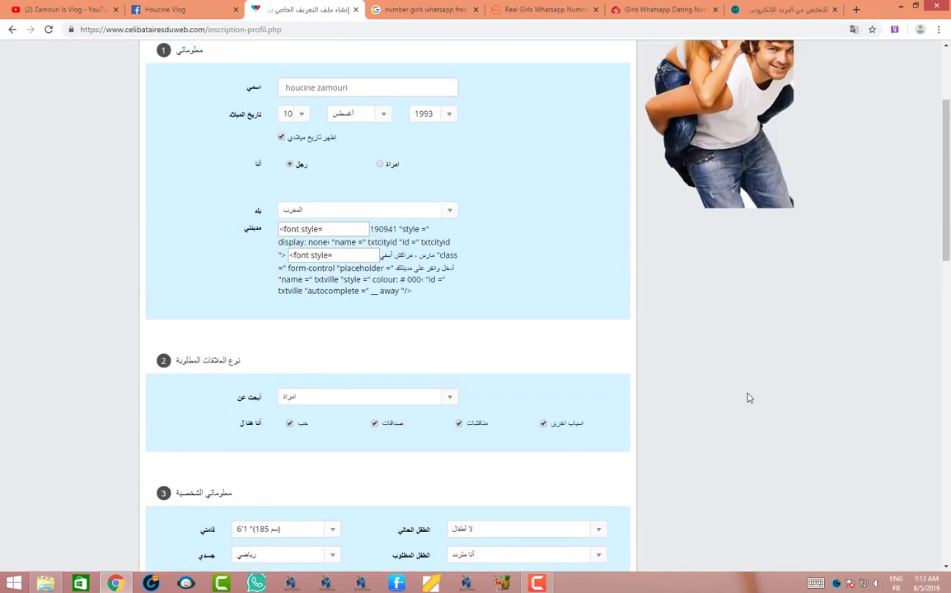
scroll(749, 398, "up", 2)
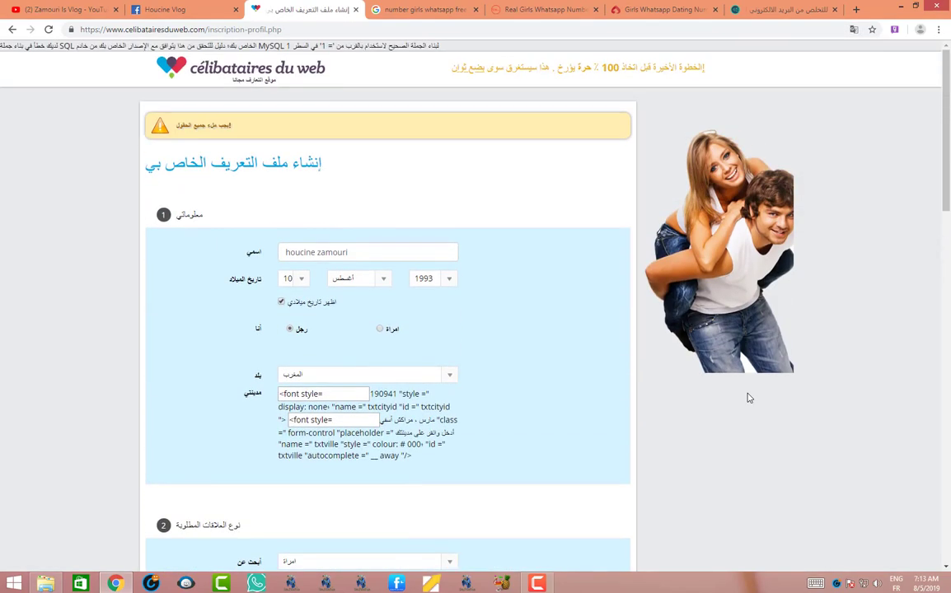
Clear the stray font-style code from both city boxes and resubmit the profile form
scroll(683, 384, "down", 2)
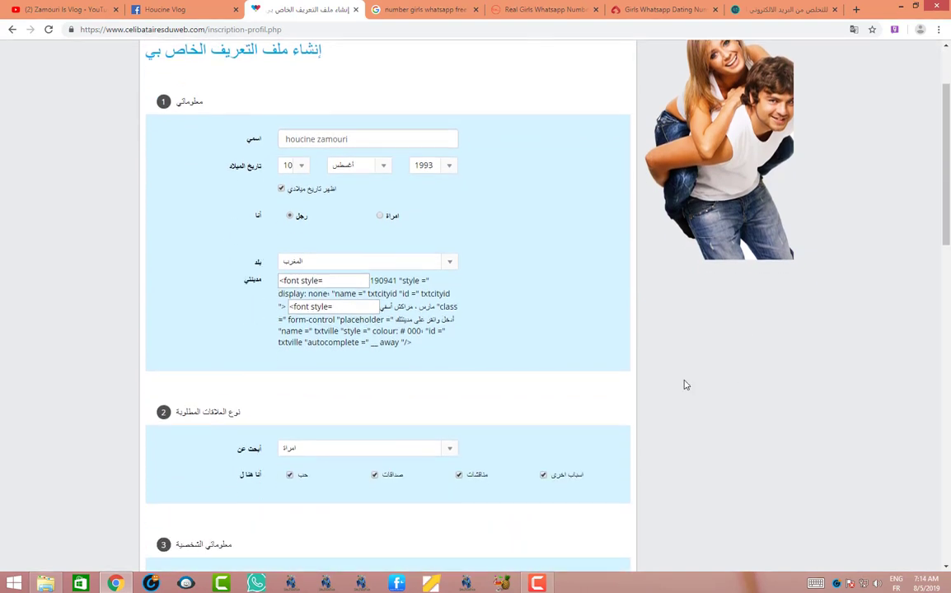
left_click(391, 263)
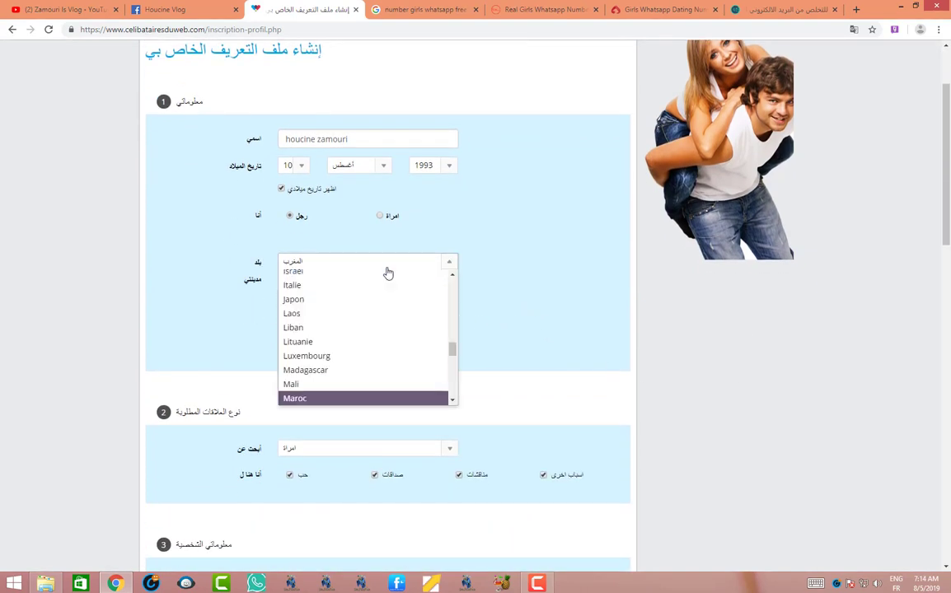
left_click(297, 240)
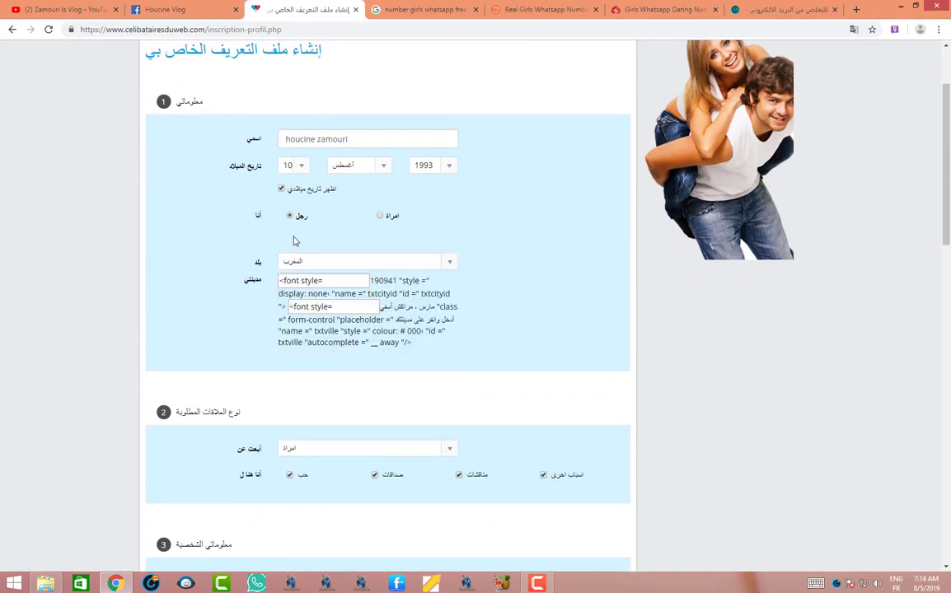
triple_click(317, 281)
key("BackSpace")
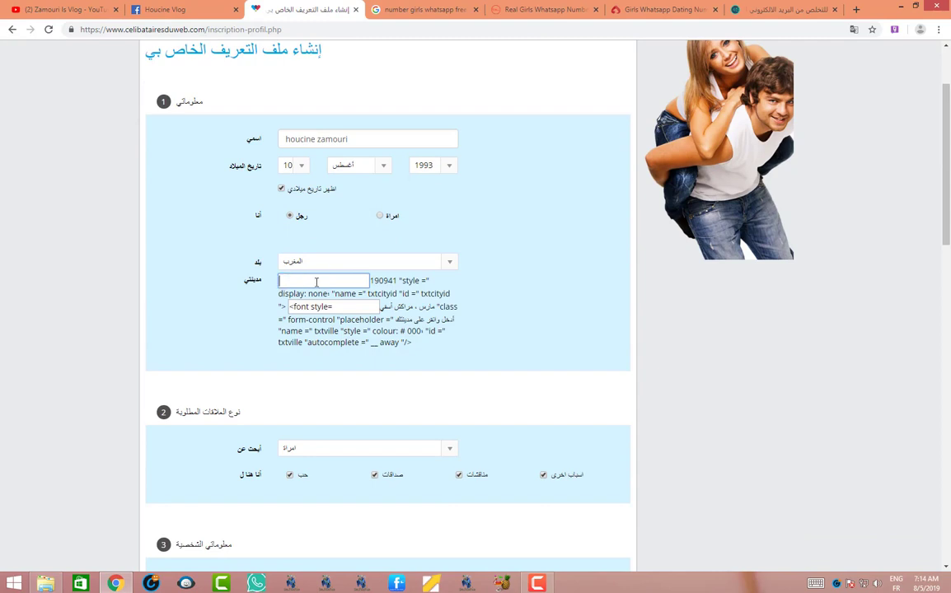
left_click(338, 306)
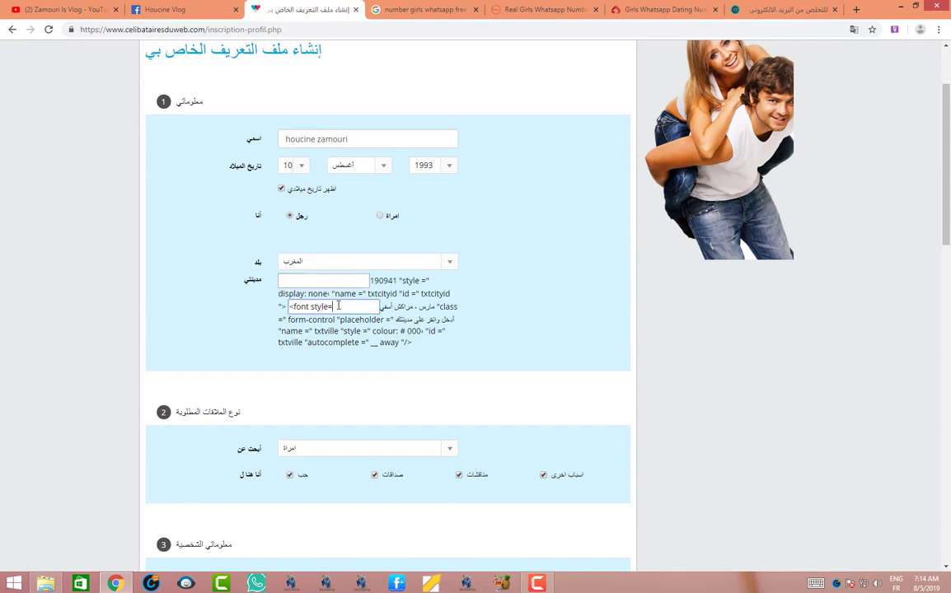
triple_click(318, 307)
key("BackSpace")
key("Return")
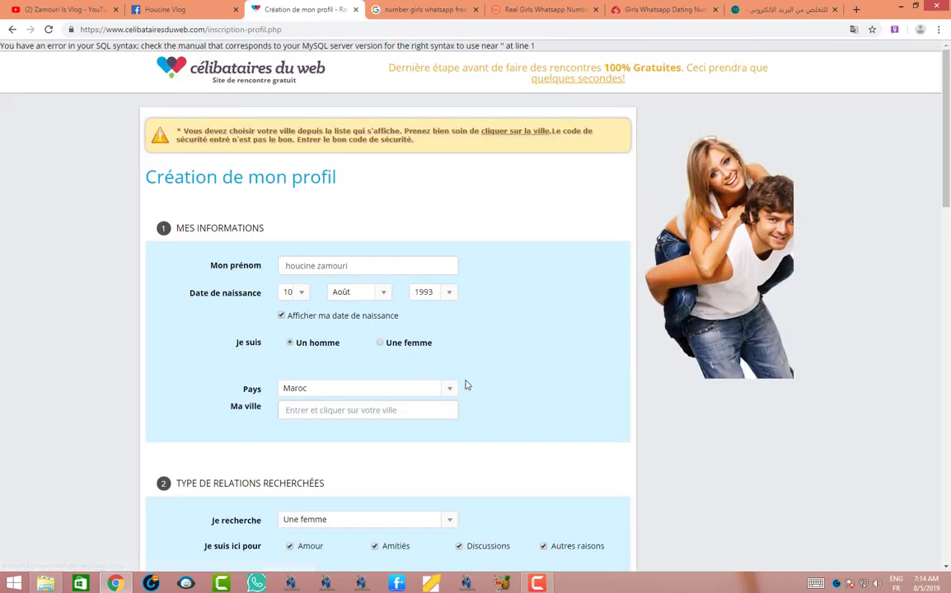
Enter the newly displayed security code and try to save the profile
scroll(466, 385, "down", 15)
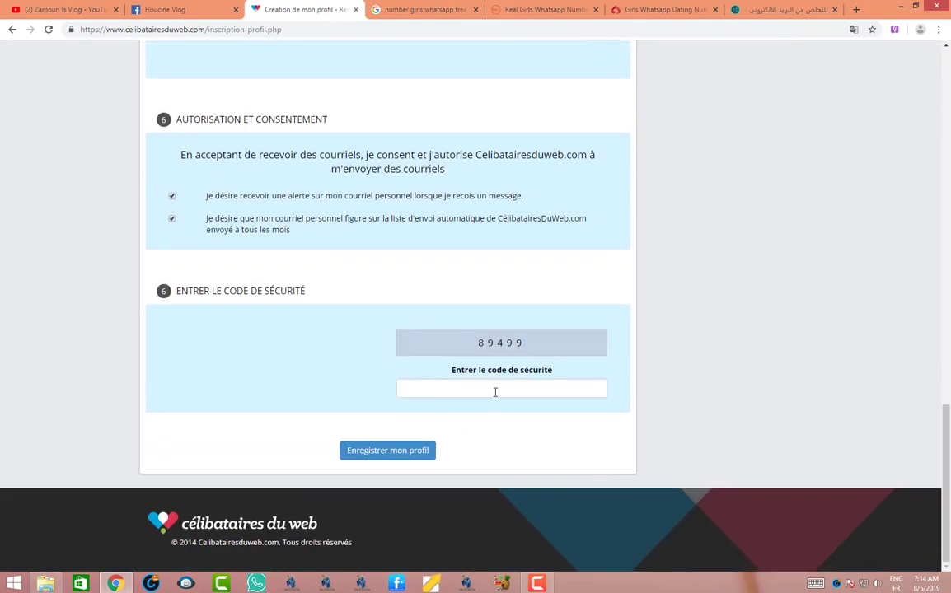
left_click(496, 392)
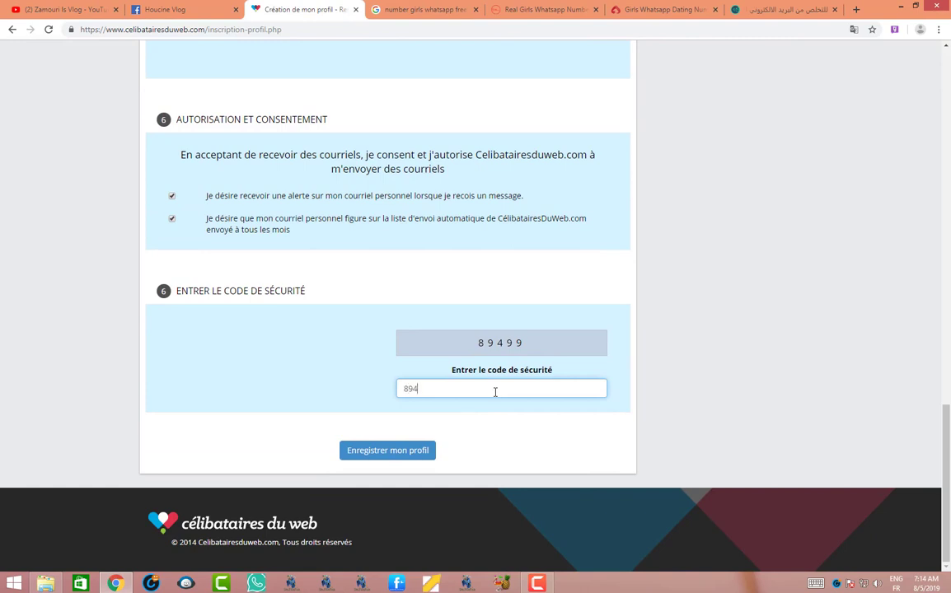
left_click(424, 453)
key("Return")
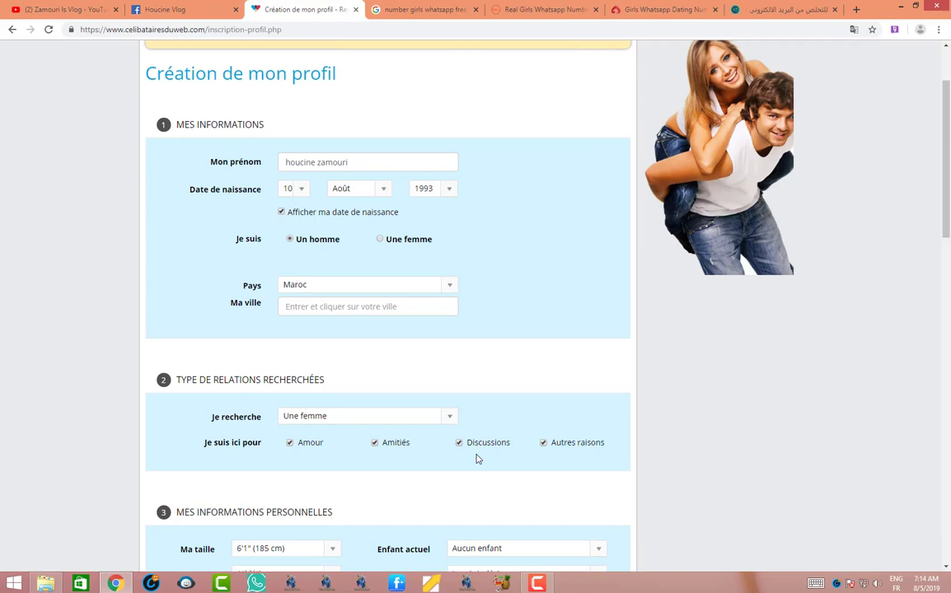
Set the marital status (État civil) to single (Célibataire) in the personal information section
scroll(477, 459, "up", 1)
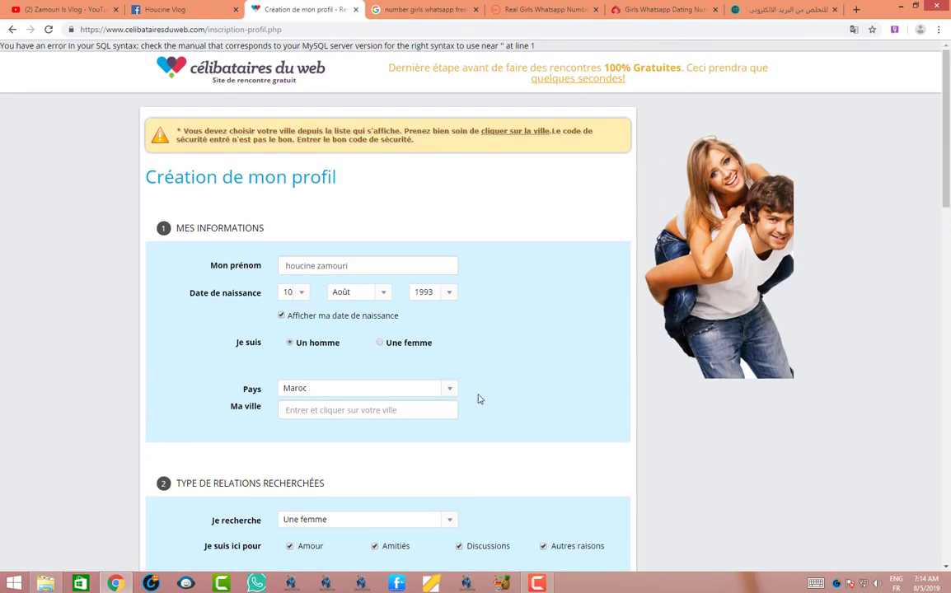
scroll(560, 281, "down", 7)
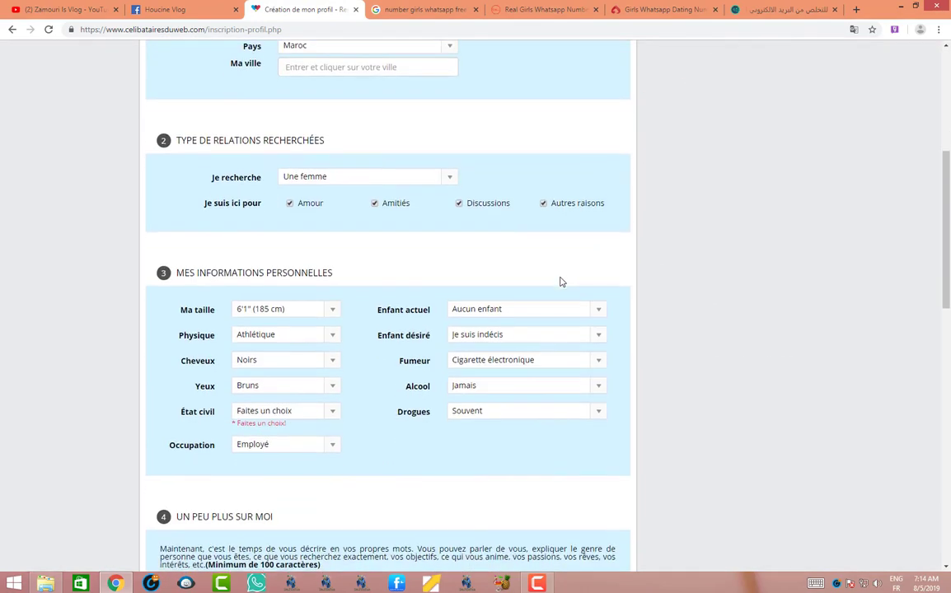
left_click(310, 189)
left_click(313, 216)
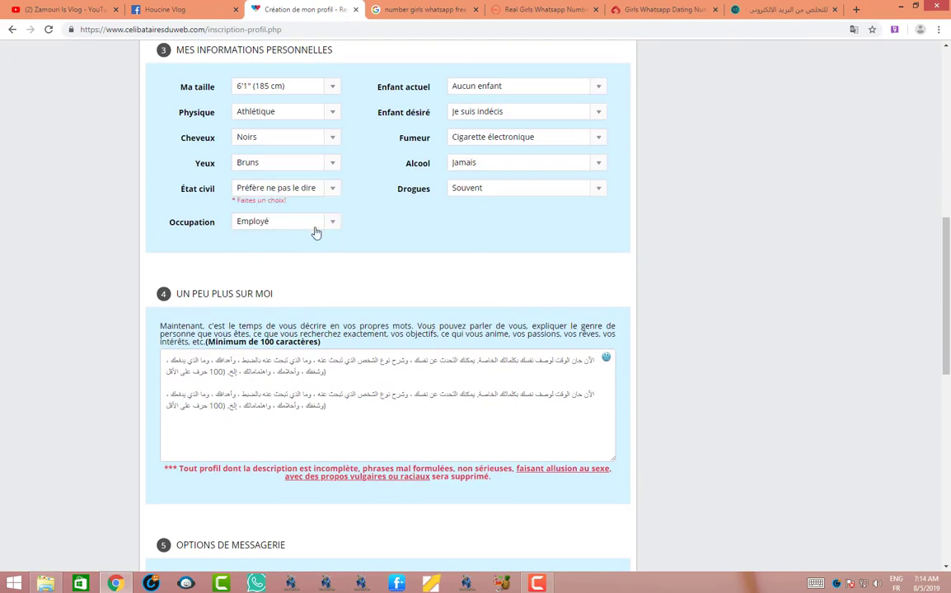
left_click(272, 192)
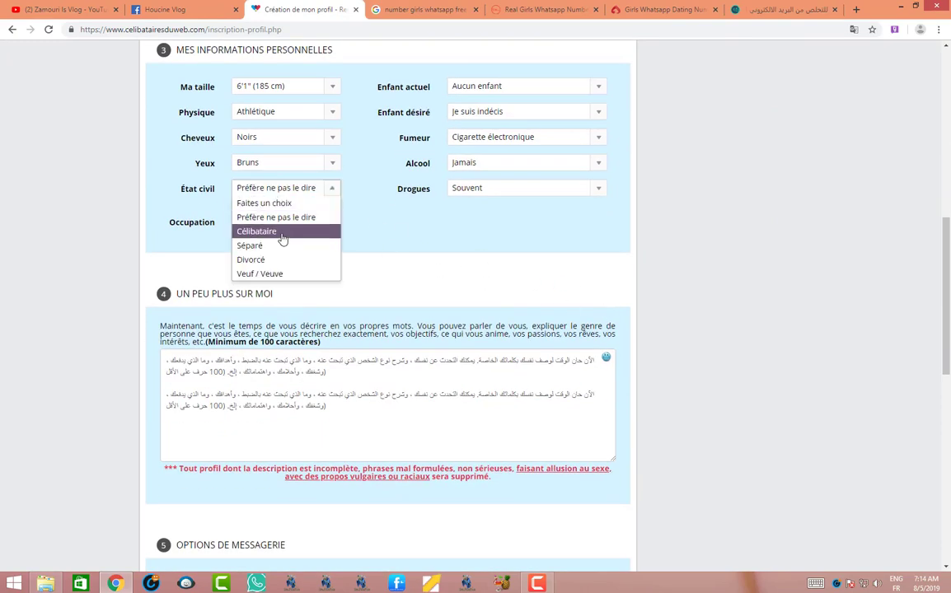
left_click(252, 231)
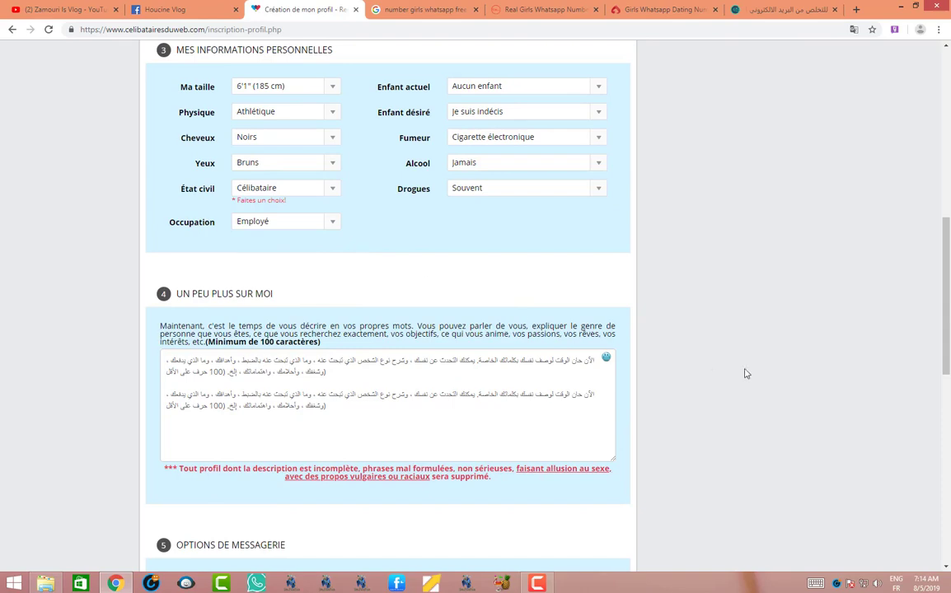
Try again to save the profile with the marital status filled in
scroll(501, 469, "down", 8)
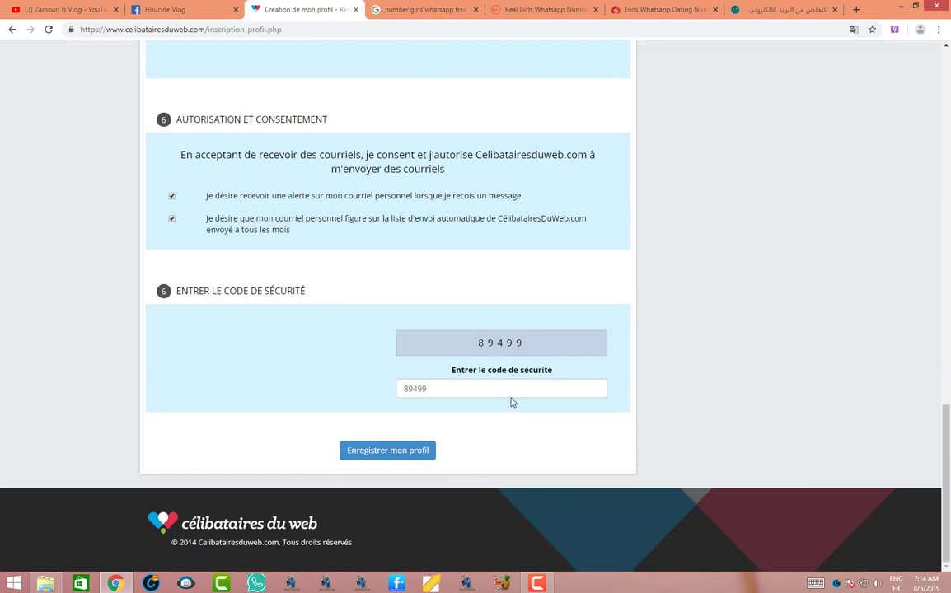
left_click(373, 454)
key("Return")
scroll(373, 459, "up", 1)
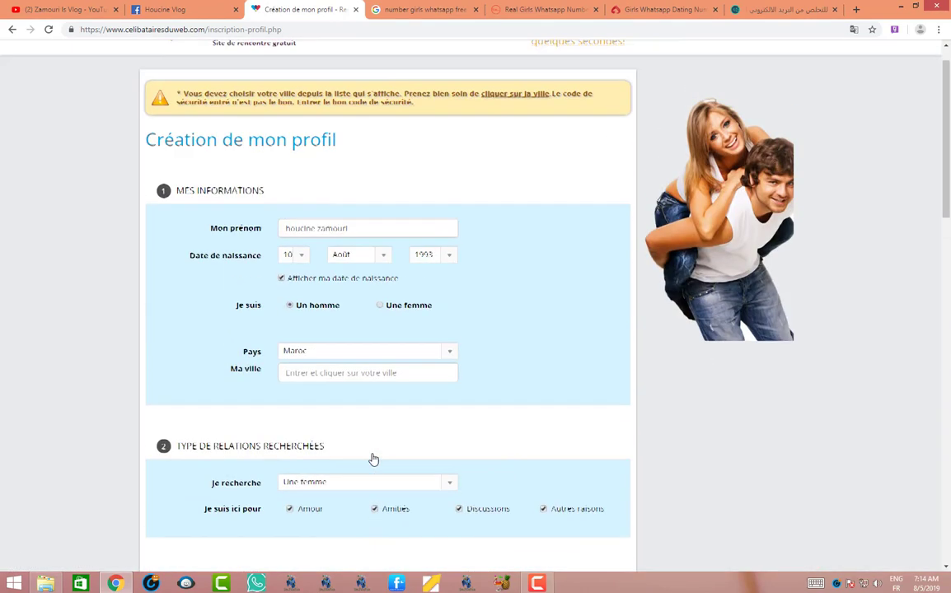
Reset the marital status to Faites un choix, set alcohol and drugs to Préfère ne pas le dire, and try to save the profile
scroll(374, 459, "down", 5)
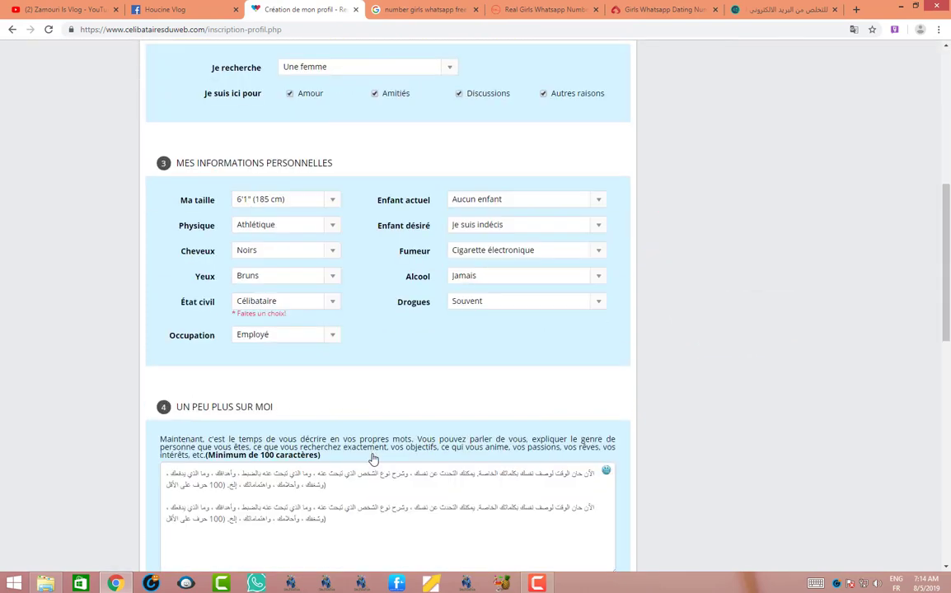
left_click(286, 302)
left_click(289, 317)
left_click(501, 276)
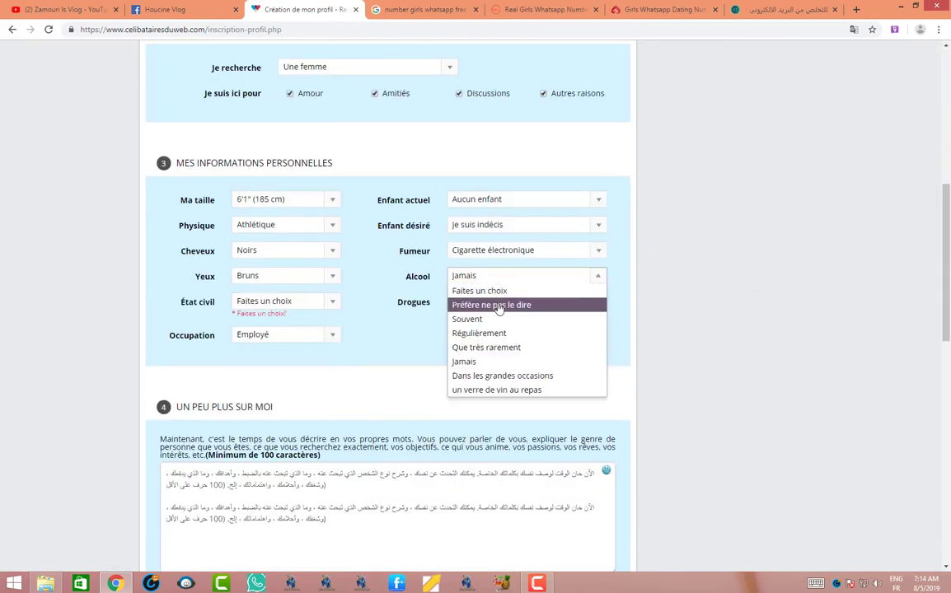
left_click(501, 303)
left_click(501, 302)
left_click(490, 331)
scroll(437, 358, "down", 10)
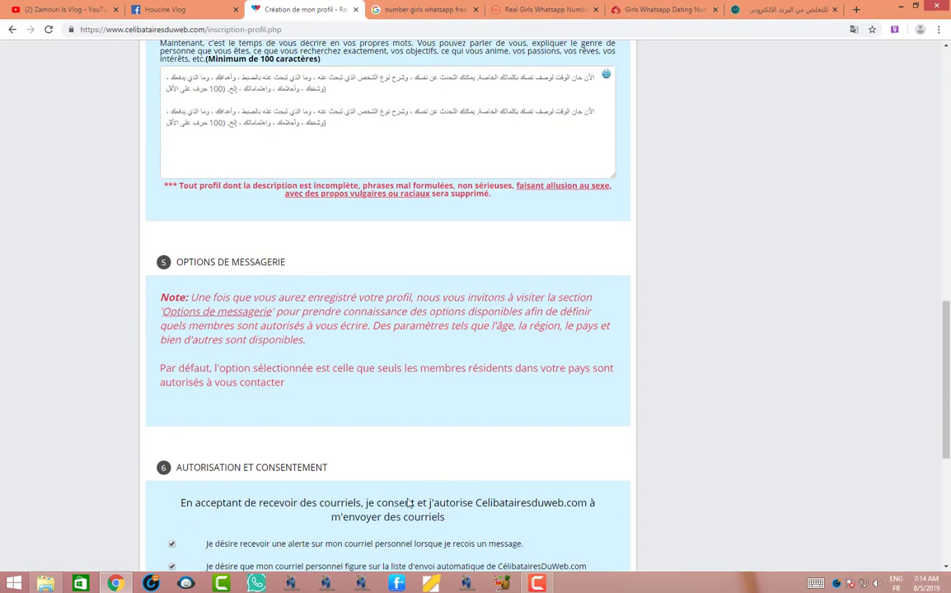
left_click(425, 451)
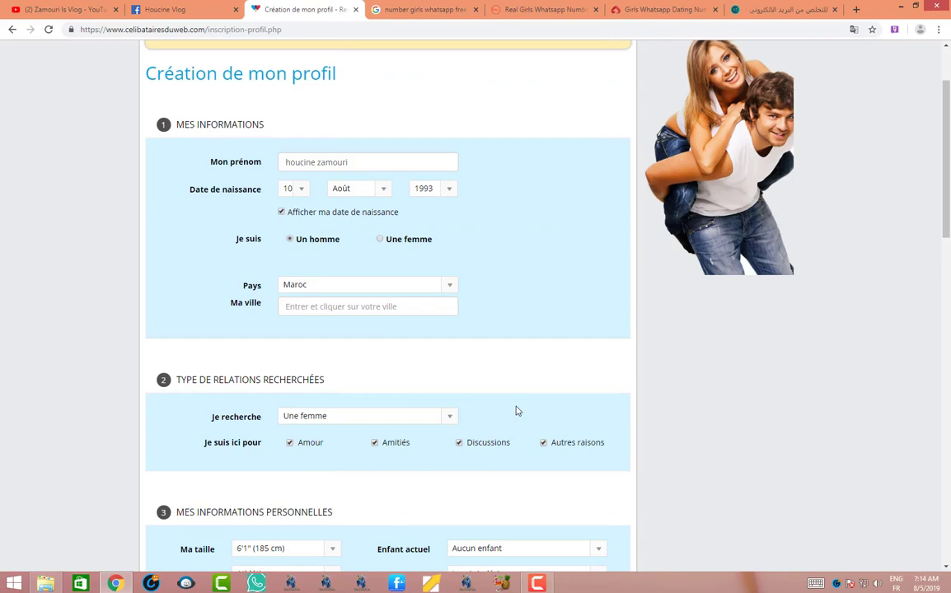
Set the marital status (État civil) to Divorcé, then change it to Veuf / Veuve
scroll(516, 410, "down", 5)
scroll(523, 413, "up", 5)
scroll(428, 449, "up", 2)
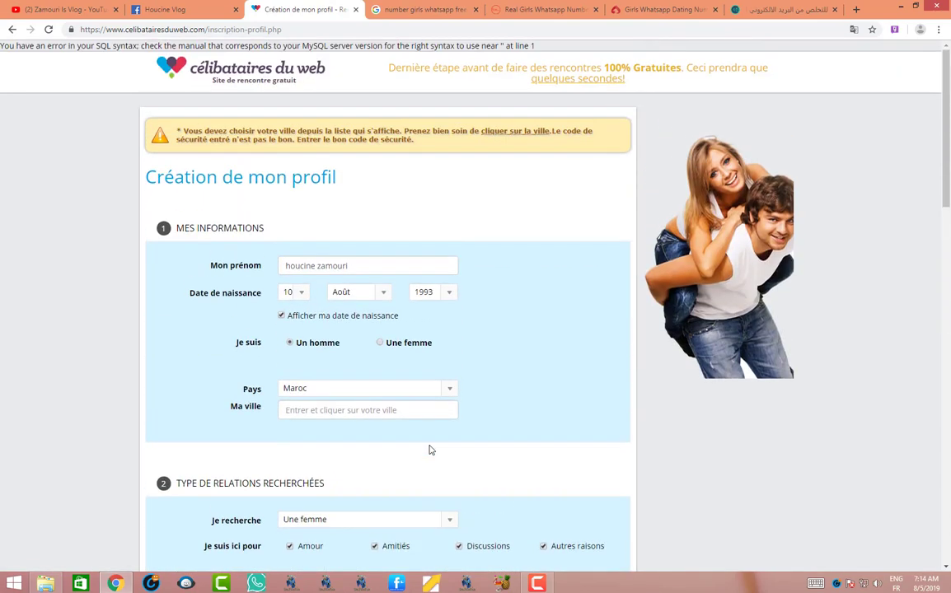
scroll(429, 449, "down", 4)
left_click(286, 479)
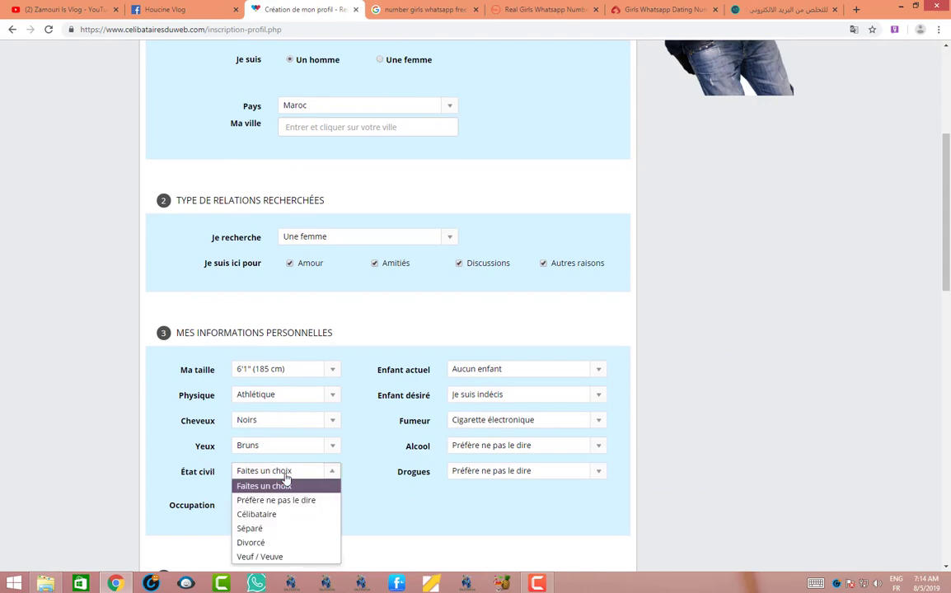
left_click(303, 542)
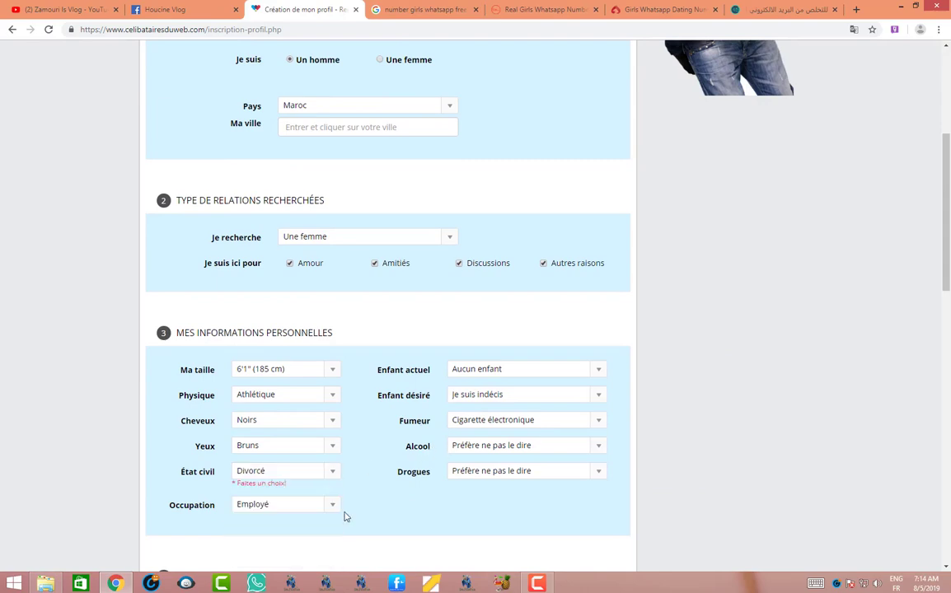
scroll(345, 516, "down", 3)
left_click(288, 245)
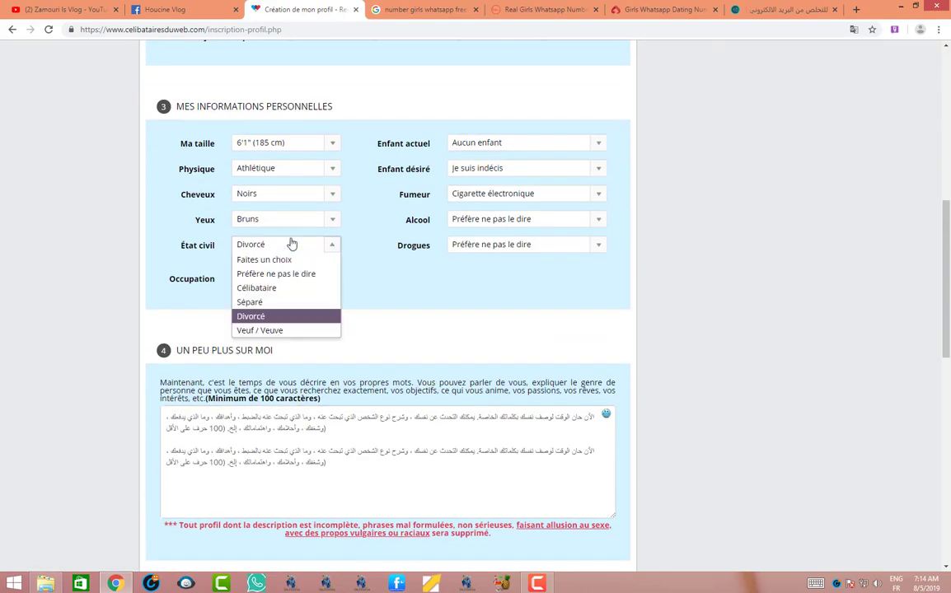
left_click(296, 331)
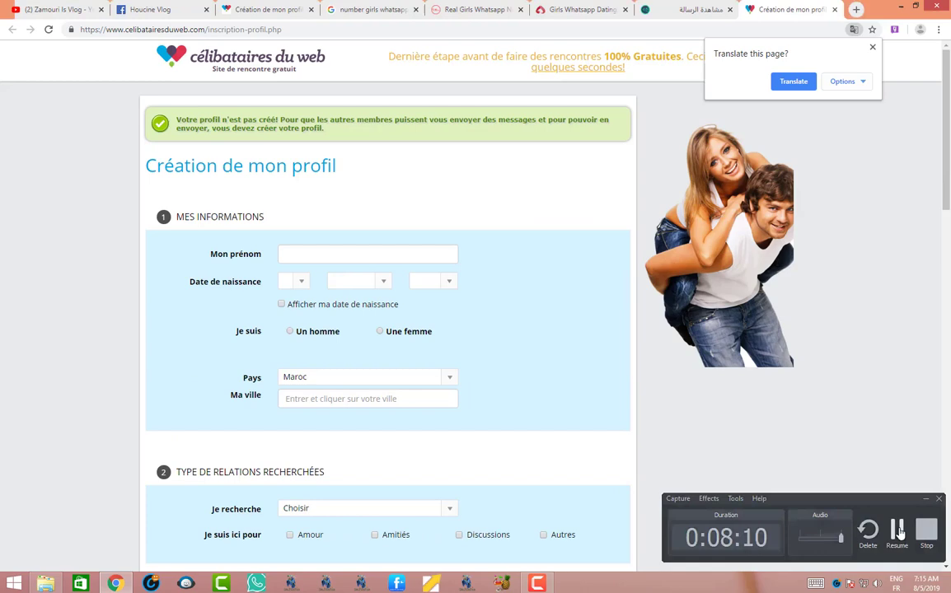
Review the registration confirmation e-mail in the temporary mailbox and return to the blank profile form
left_click(898, 532)
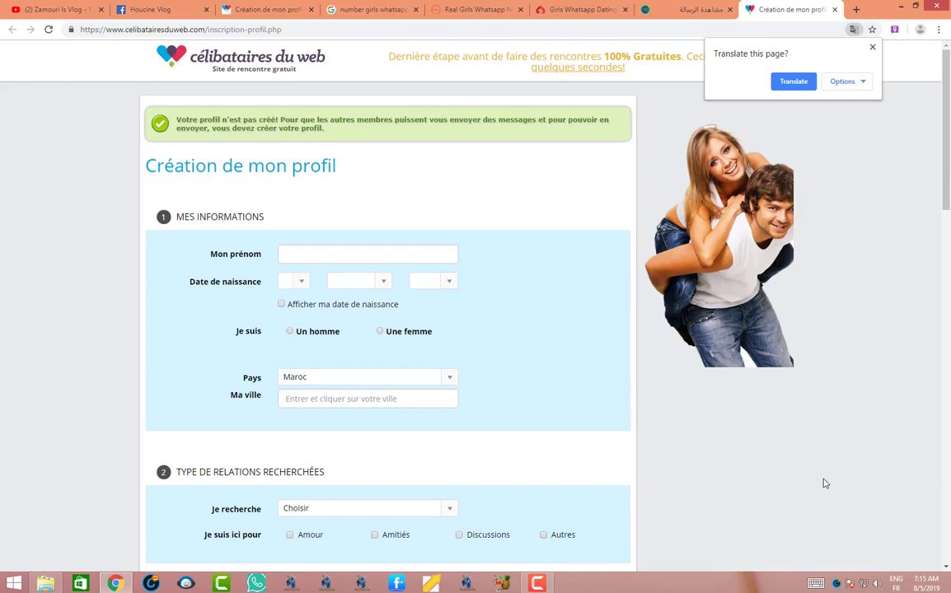
scroll(612, 373, "down", 2)
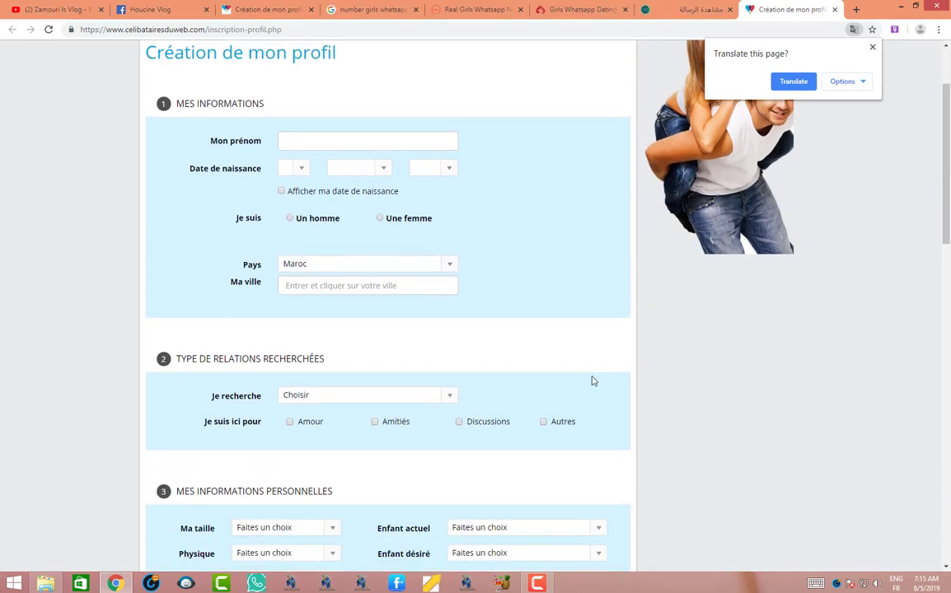
scroll(660, 465, "up", 2)
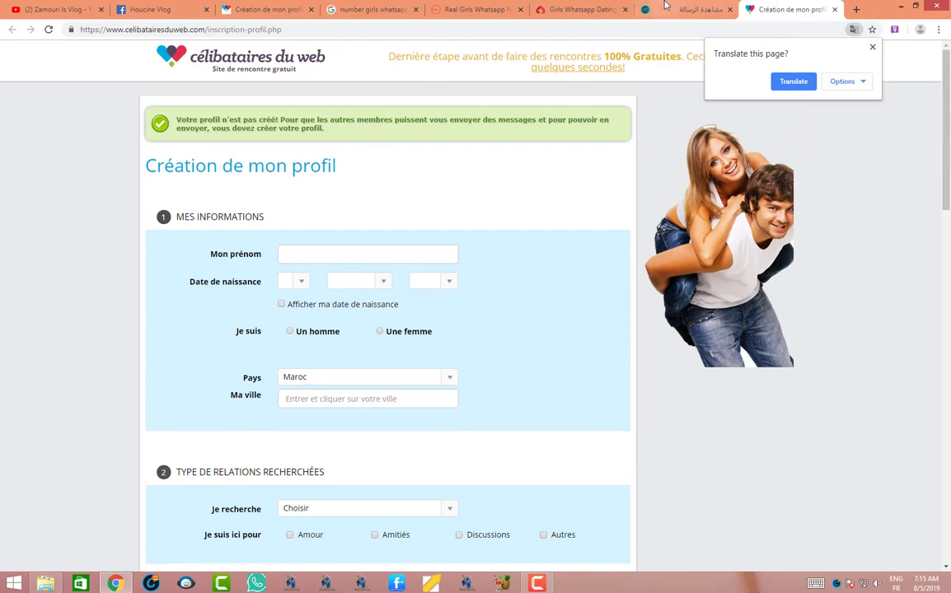
left_click(696, 9)
scroll(425, 278, "up", 3)
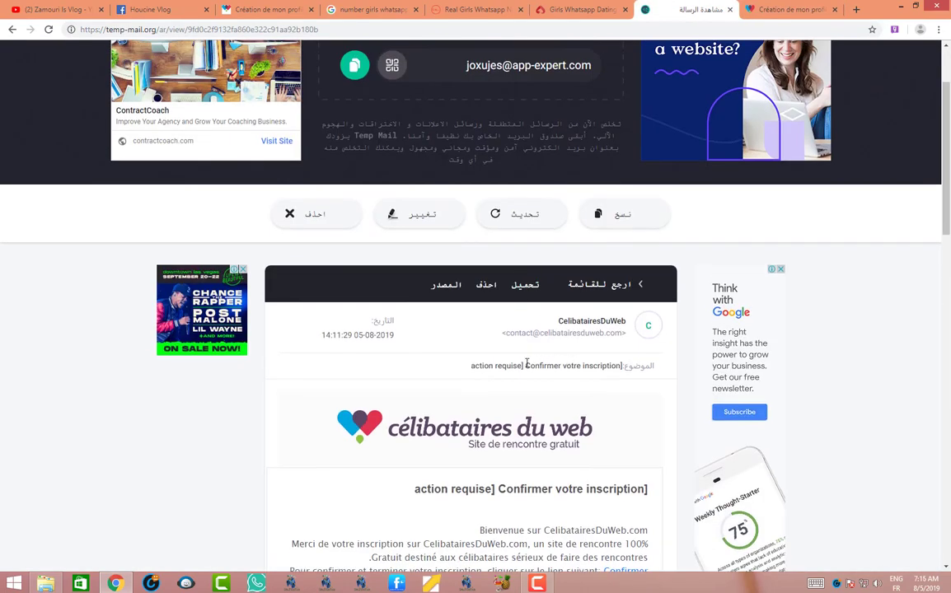
scroll(527, 363, "down", 2)
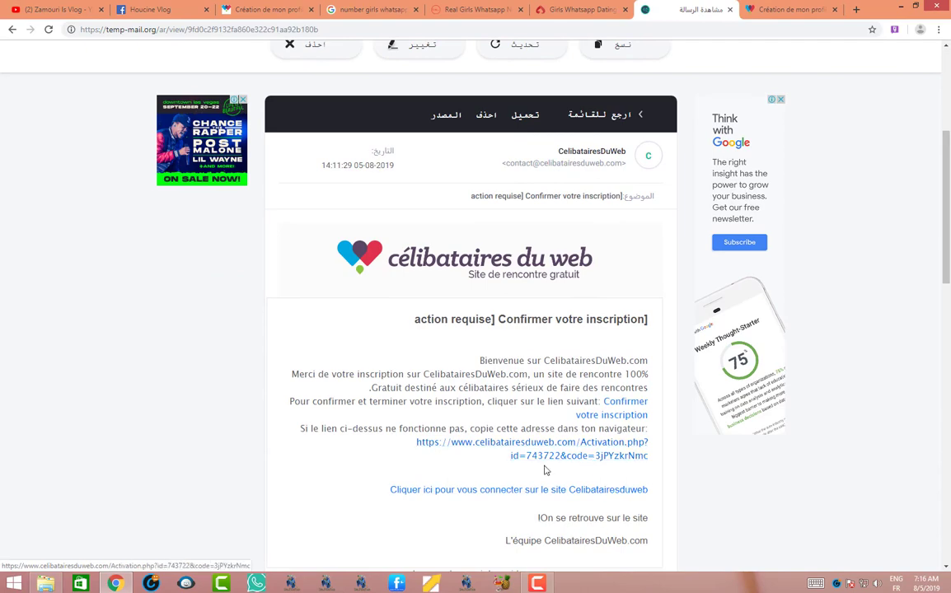
left_click(581, 11)
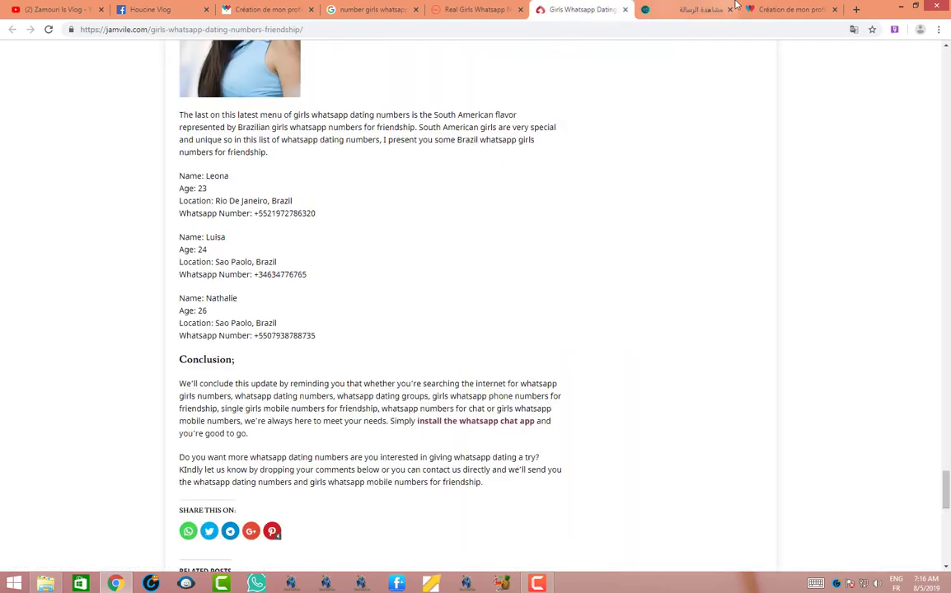
left_click(793, 10)
Enter the member's name, choose the date of birth and select Un homme in the blank profile form
scroll(332, 256, "down", 3)
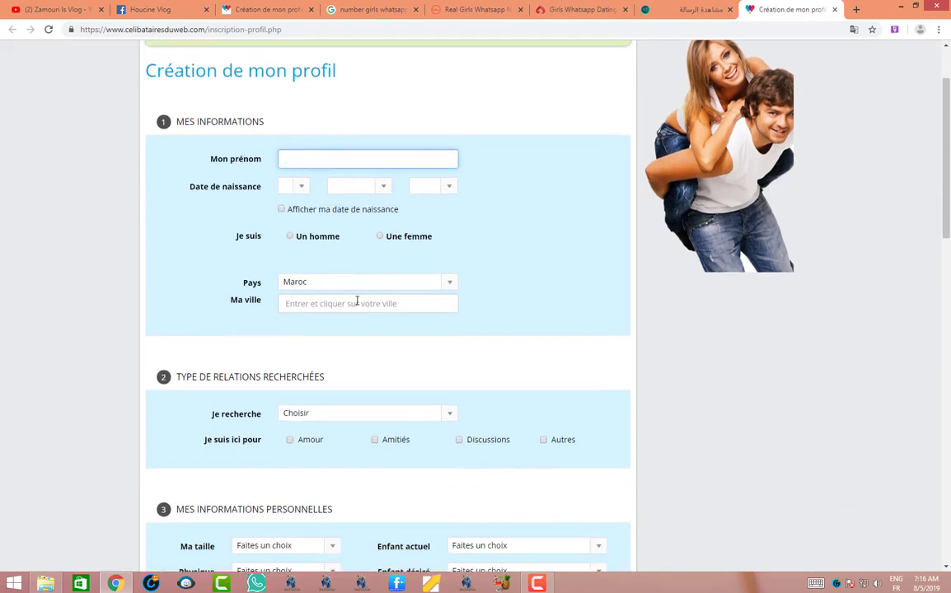
scroll(484, 388, "up", 3)
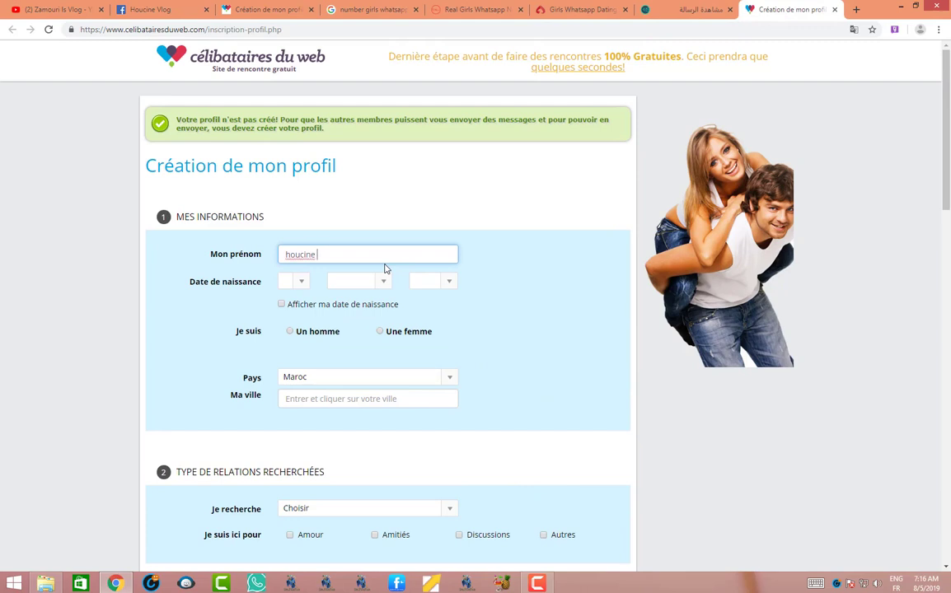
left_click(301, 281)
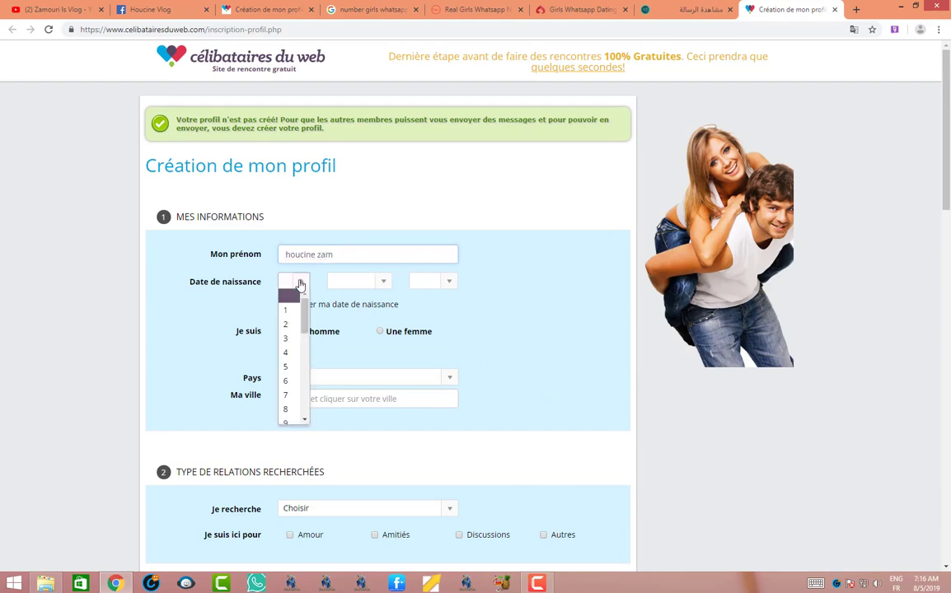
left_click(305, 420)
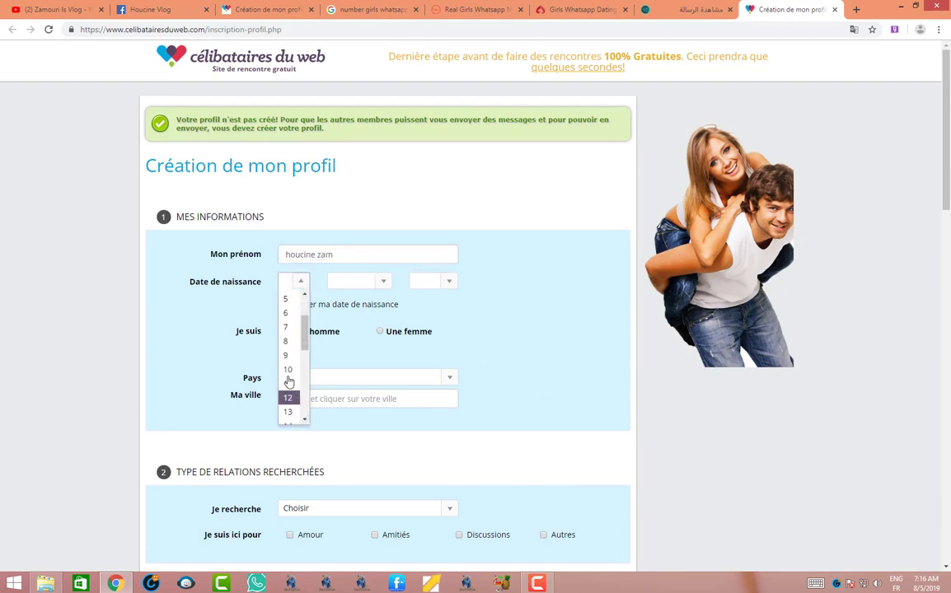
left_click(289, 385)
left_click(367, 282)
left_click(364, 380)
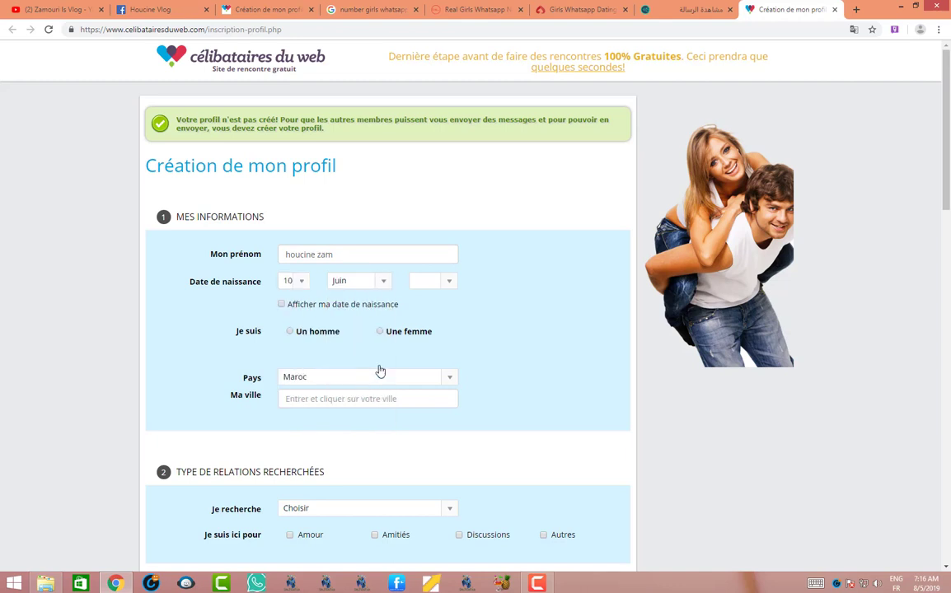
left_click(434, 282)
left_click(424, 418)
left_click(299, 333)
Select Autres as the reason for being on the site in the relationship type section
scroll(167, 439, "down", 2)
left_click(309, 340)
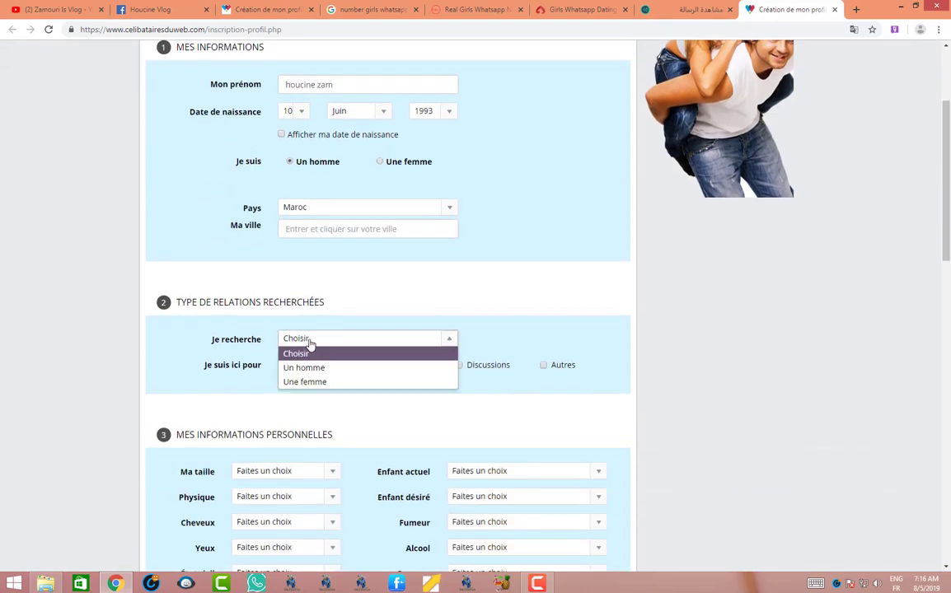
left_click(382, 342)
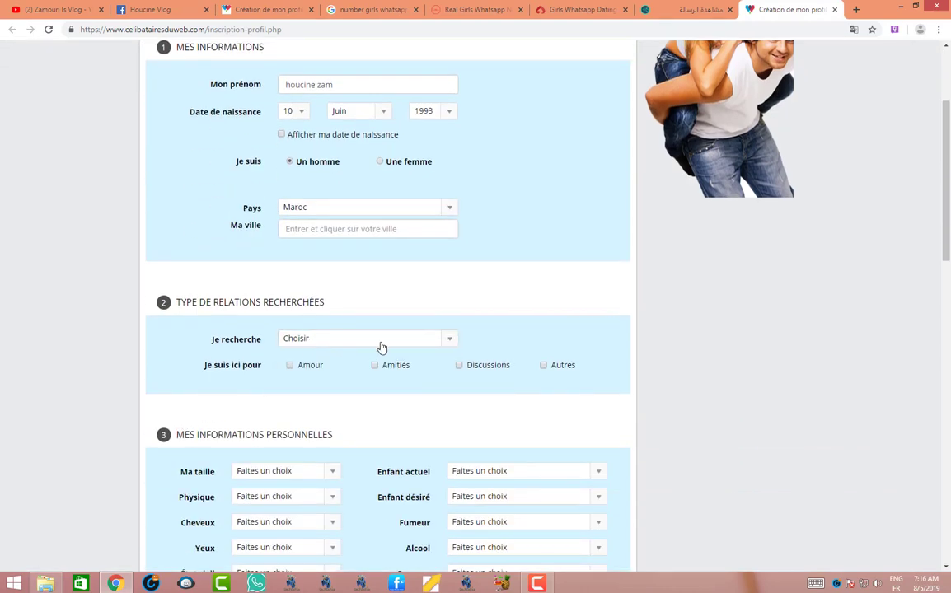
left_click(567, 369)
Set the height to 5'0" et -, the build to Athlétique, the hair to Bruns and the eyes to Bleus
scroll(568, 371, "down", 3)
left_click(313, 245)
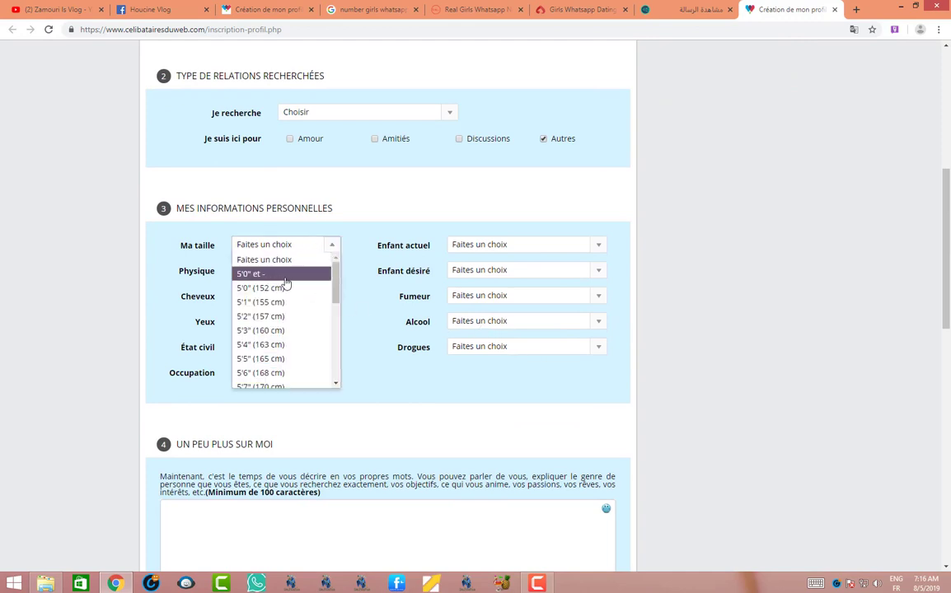
left_click(285, 272)
left_click(304, 271)
left_click(284, 299)
left_click(280, 296)
left_click(277, 326)
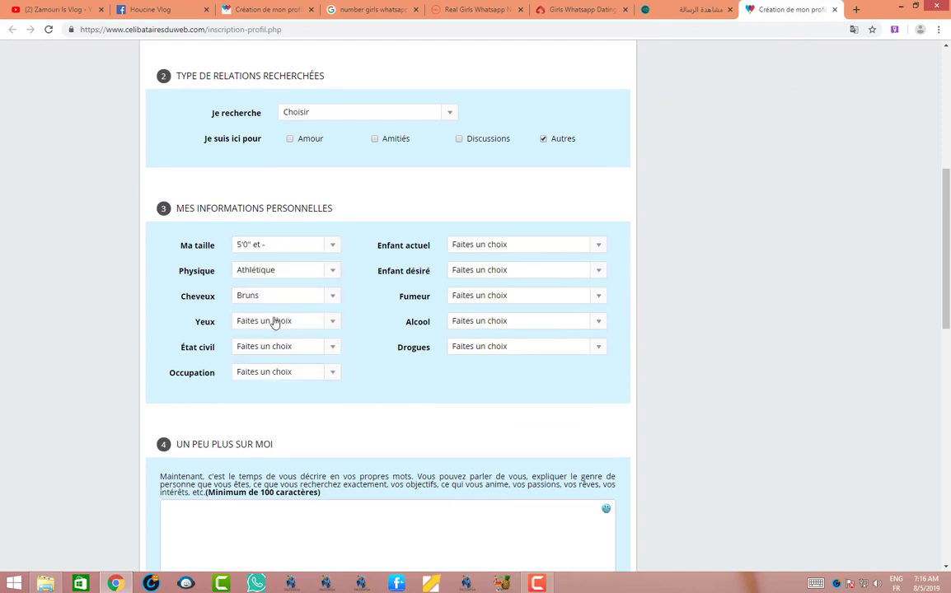
left_click(276, 322)
left_click(260, 352)
Set the marital status to Préfère ne pas le dire and the occupation to Sans emploi
left_click(262, 348)
left_click(262, 363)
left_click(248, 347)
left_click(264, 376)
left_click(266, 374)
left_click(262, 416)
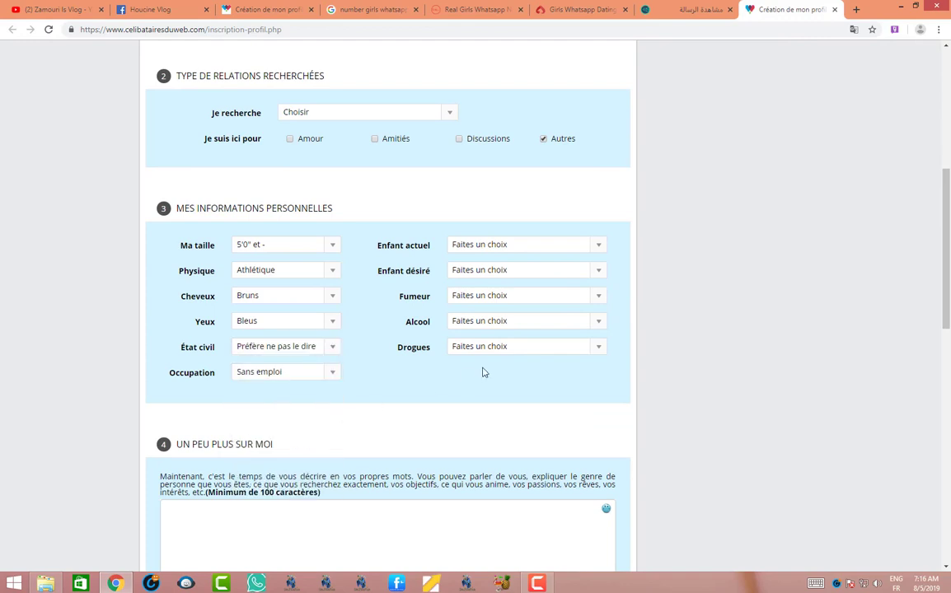
Set drugs to Que très très rarement, alcohol to Souvent and smoking to Que très rarement
left_click(495, 347)
left_click(494, 405)
left_click(504, 321)
left_click(506, 365)
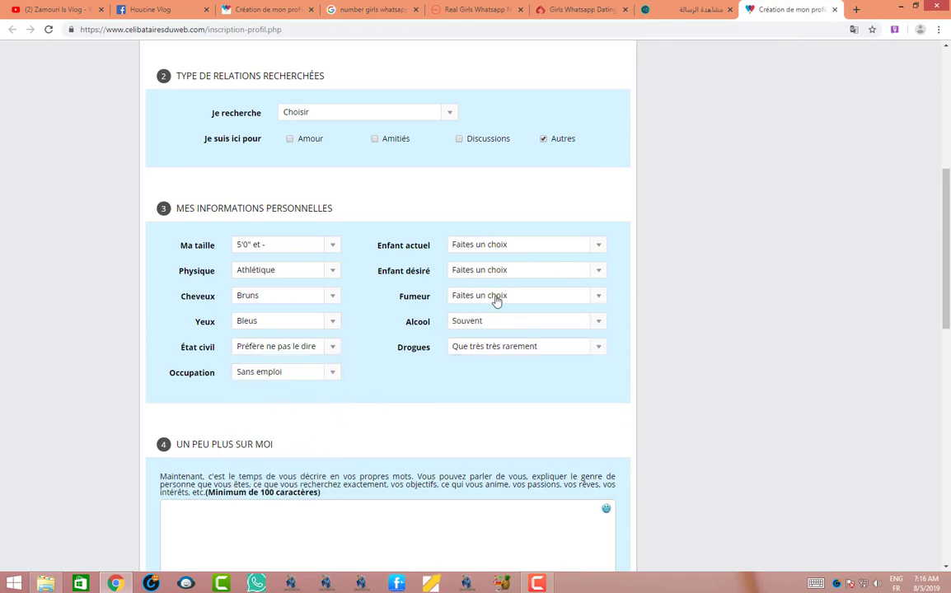
left_click(494, 297)
left_click(508, 356)
Set the desired children to Je veux au moins 3 enfants and the current children to 2 enfants
left_click(521, 272)
left_click(514, 341)
left_click(524, 246)
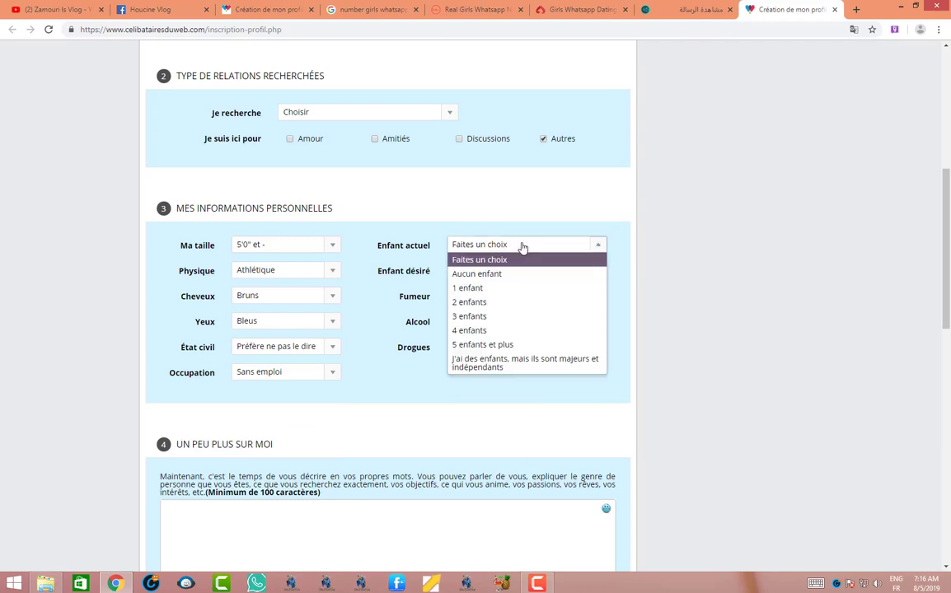
left_click(526, 302)
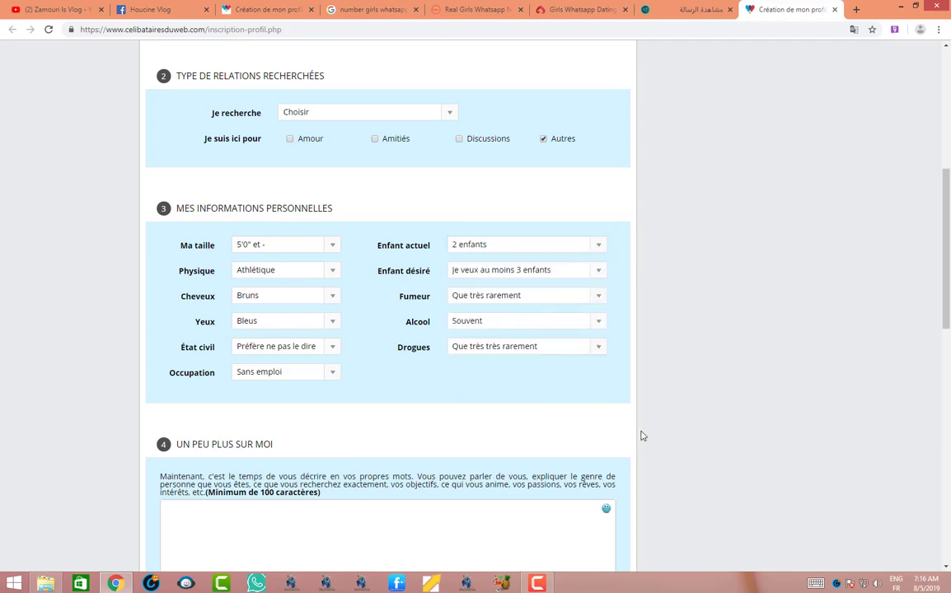
Paste the copied Arabic text into the self-description box of the Un peu plus sur moi section
scroll(643, 436, "down", 3)
right_click(383, 278)
left_click(409, 347)
scroll(692, 385, "down", 1)
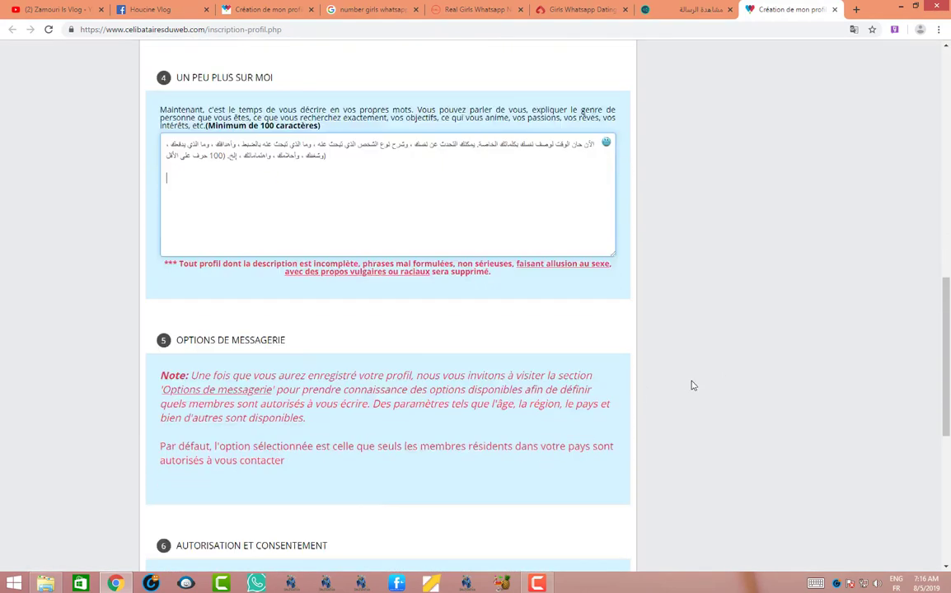
Enter the displayed security code, try to save the profile and dismiss the resulting alert
scroll(692, 386, "down", 5)
left_click(511, 397)
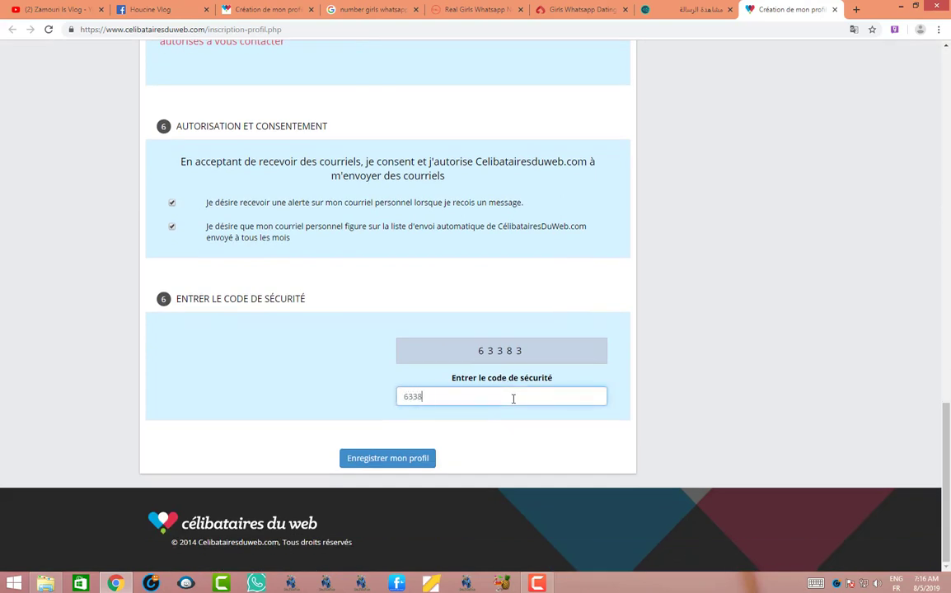
left_click(411, 457)
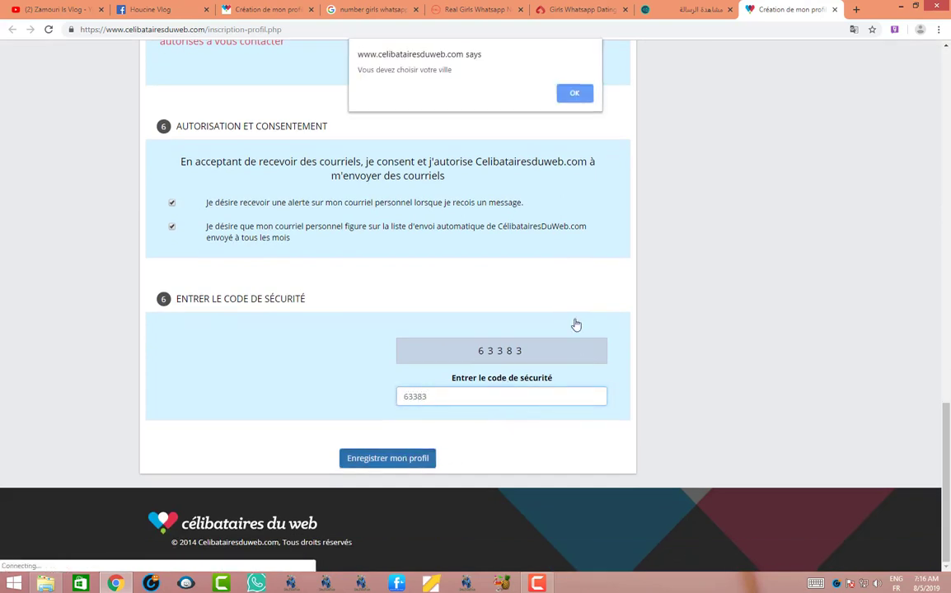
key("Return")
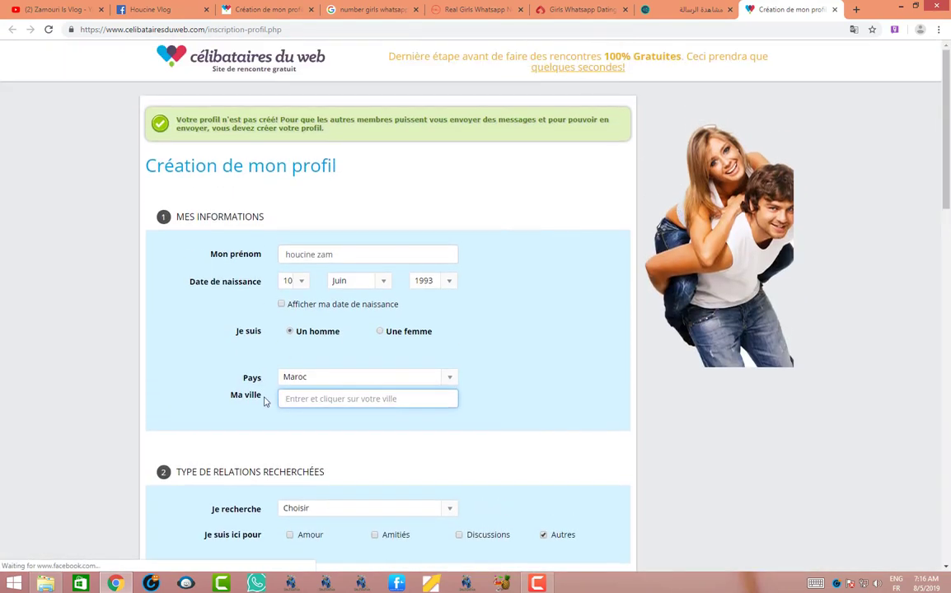
Search for oujda as the city, choose Oujda-Angad, L'Oriental and submit the profile again
type("oujda")
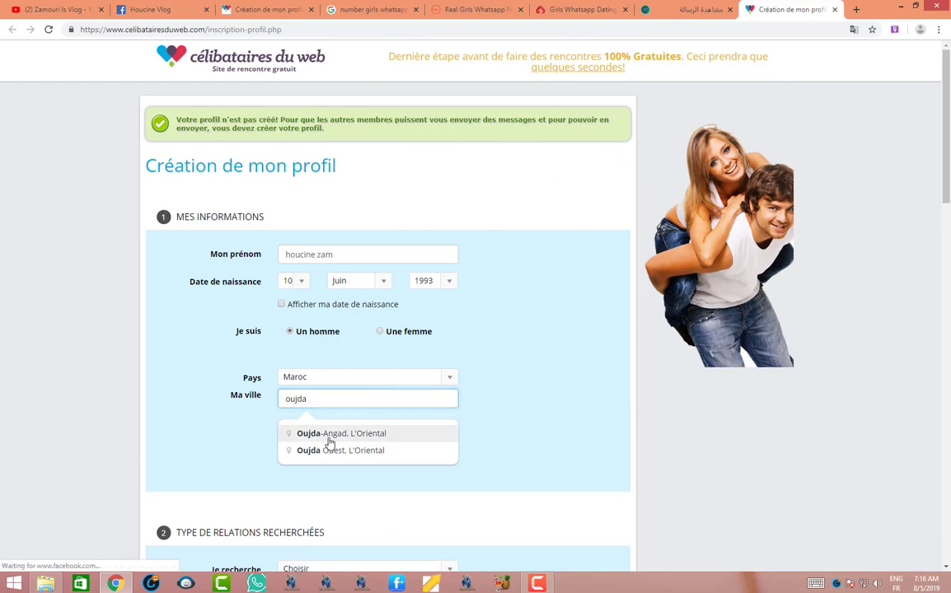
left_click(328, 437)
scroll(671, 467, "down", 8)
scroll(510, 443, "down", 7)
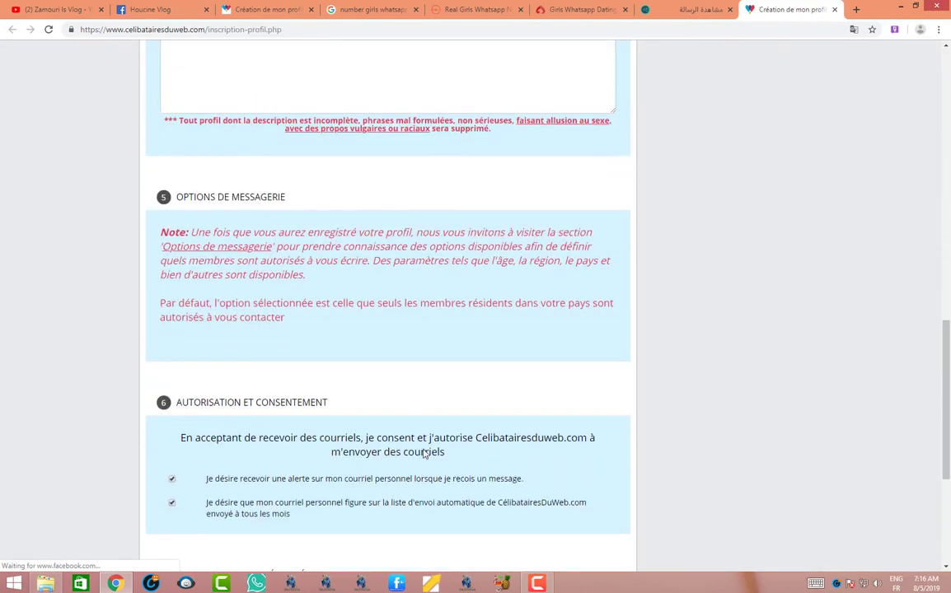
left_click(418, 463)
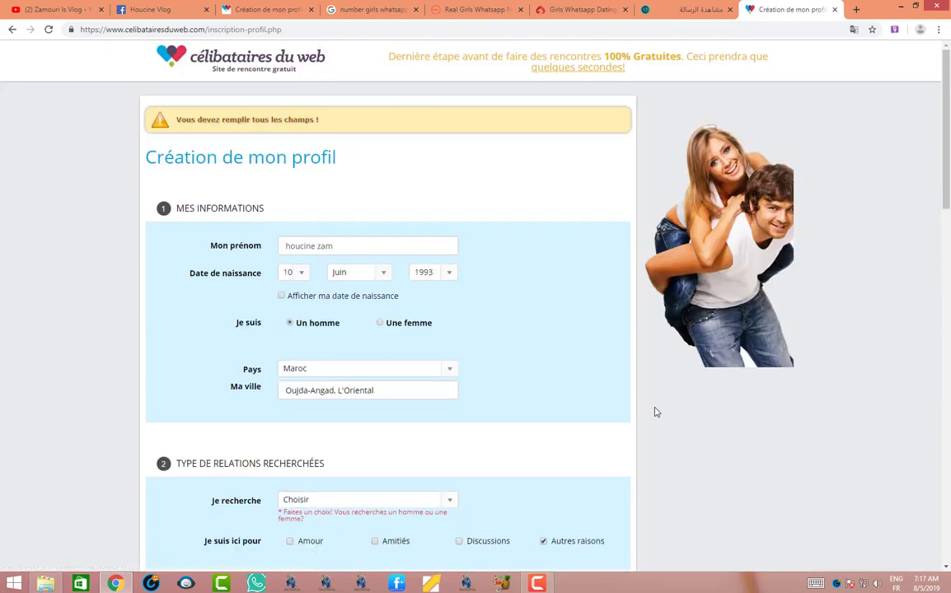
Set the Je recherche field of the relationship section to Une femme
scroll(652, 408, "down", 2)
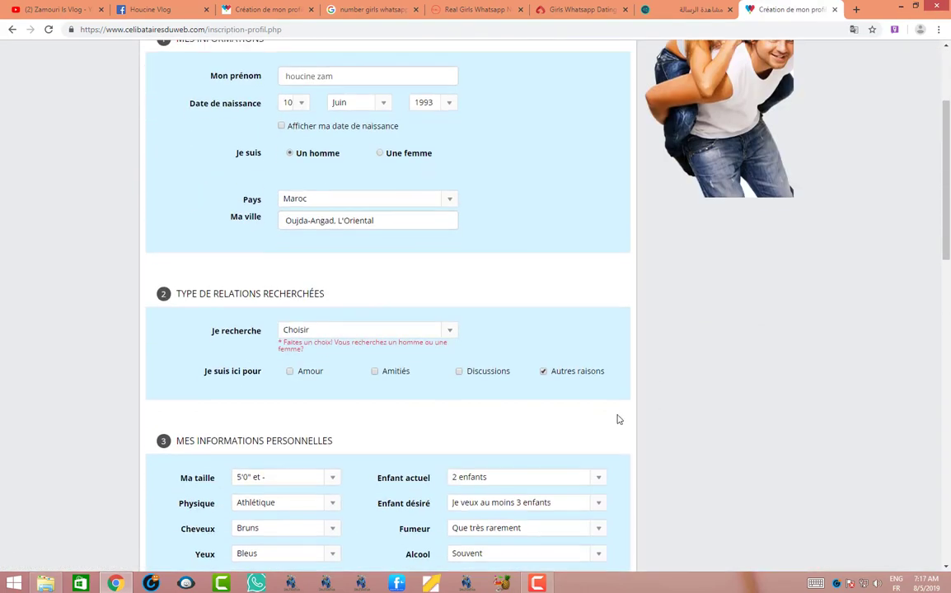
left_click(346, 330)
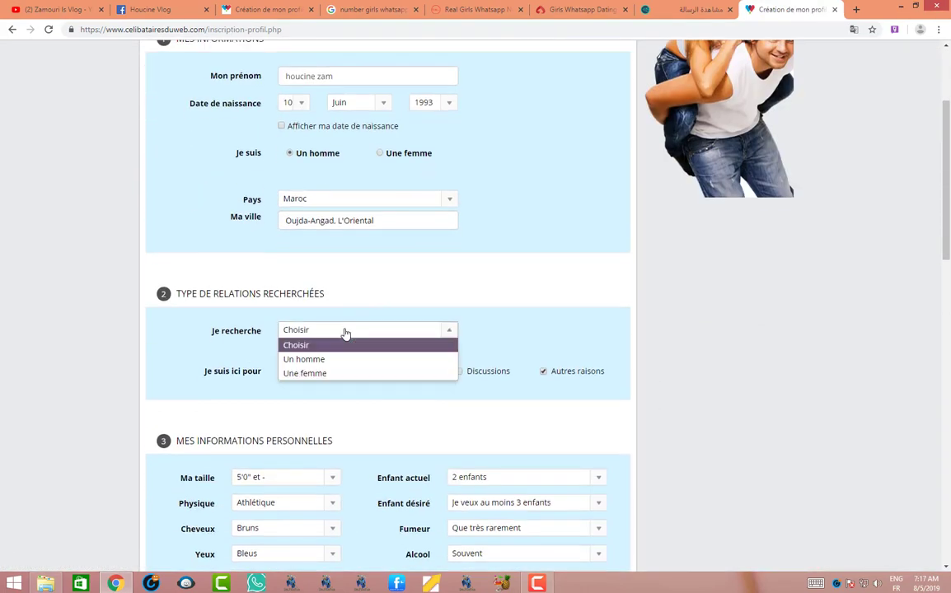
left_click(332, 374)
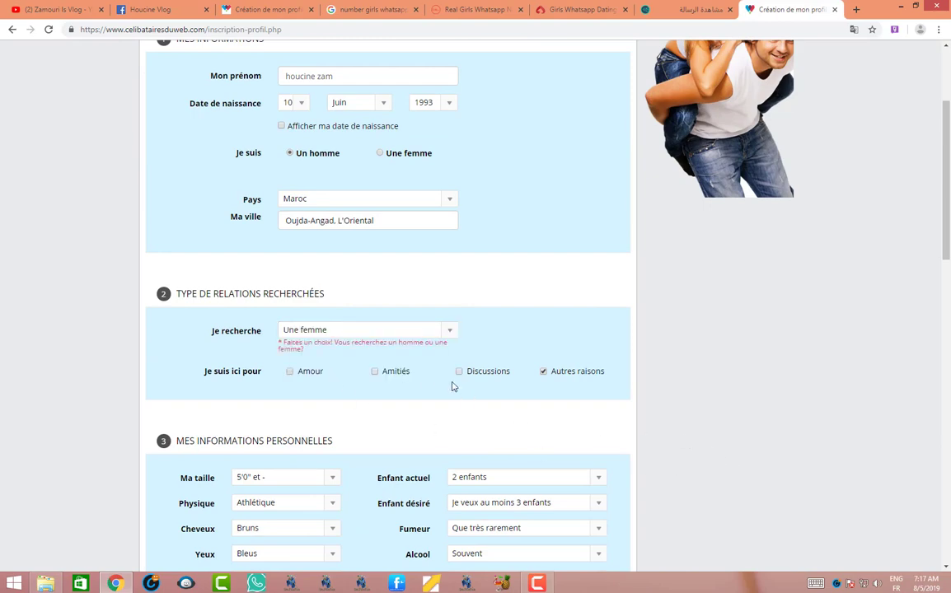
left_click(409, 375)
Enter the displayed security code at the end of the form and save the profile
scroll(648, 457, "down", 12)
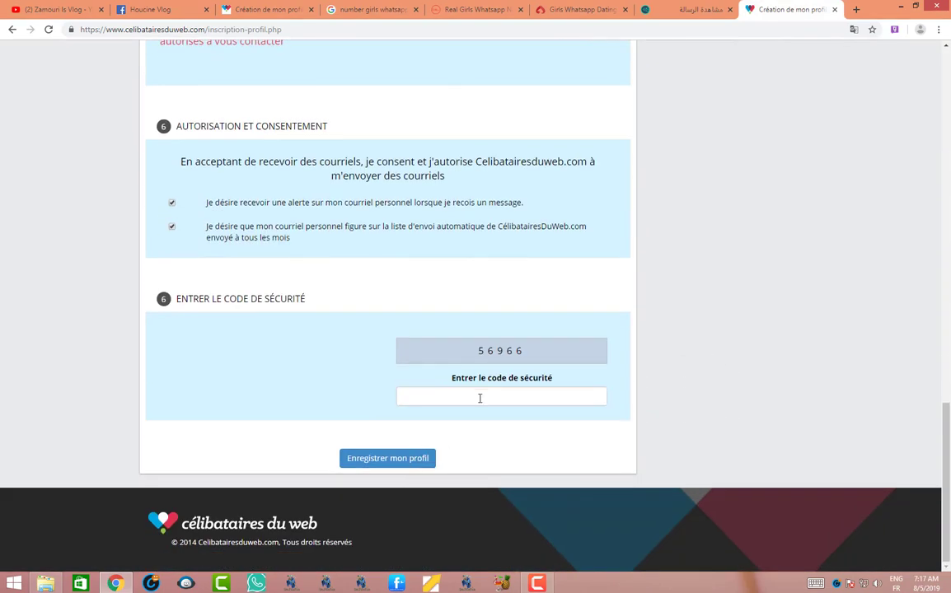
left_click(480, 398)
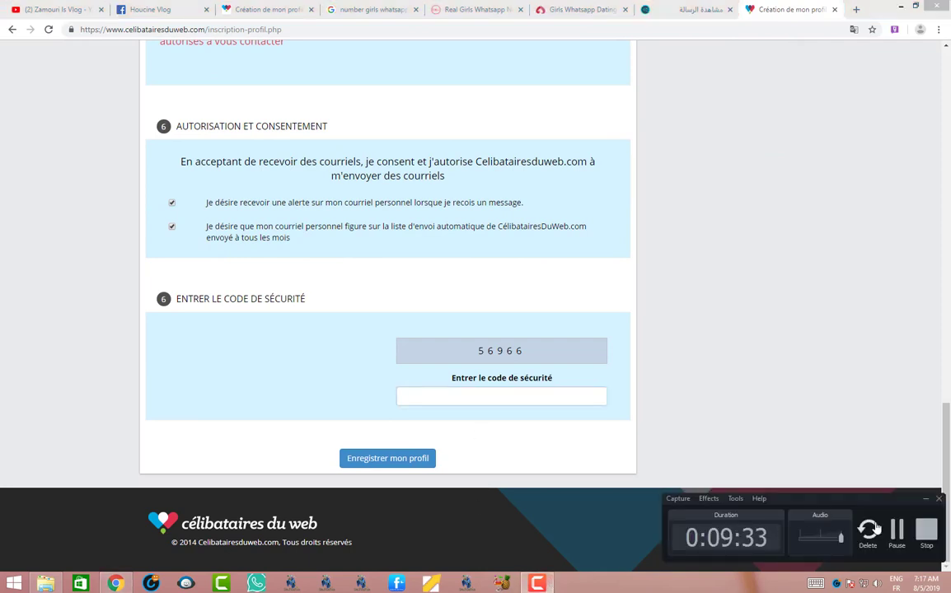
type("56966")
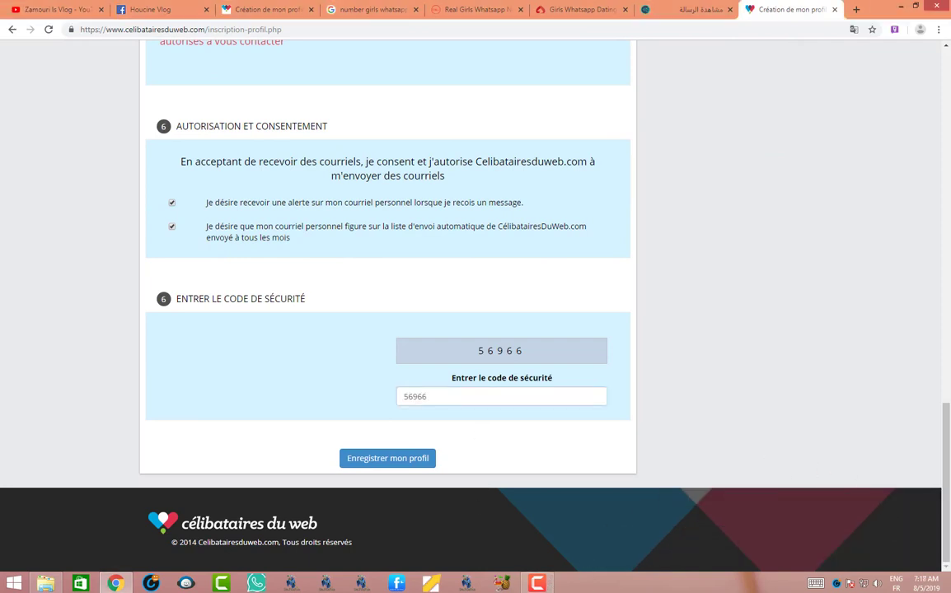
left_click(539, 583)
left_click(539, 583)
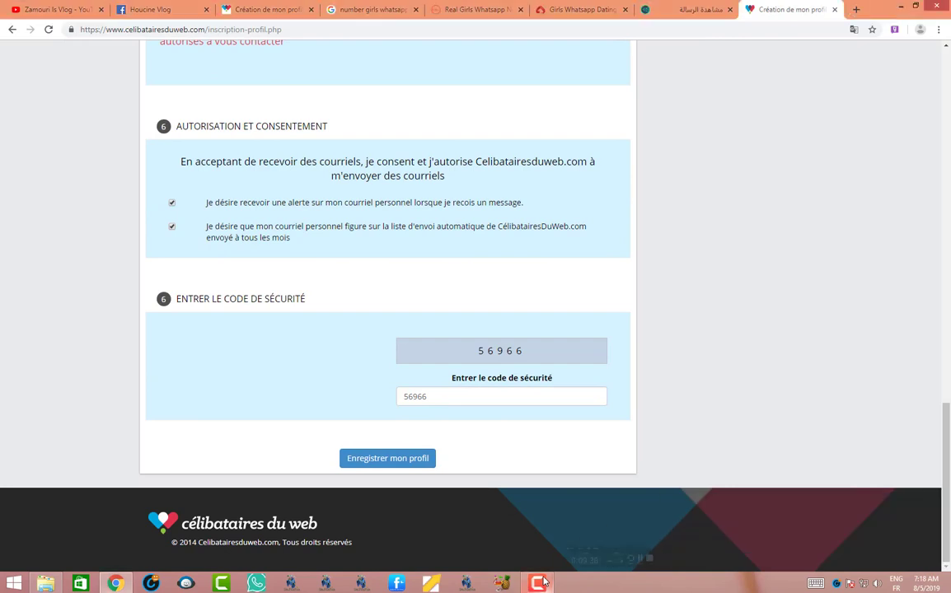
left_click(432, 461)
left_click(537, 583)
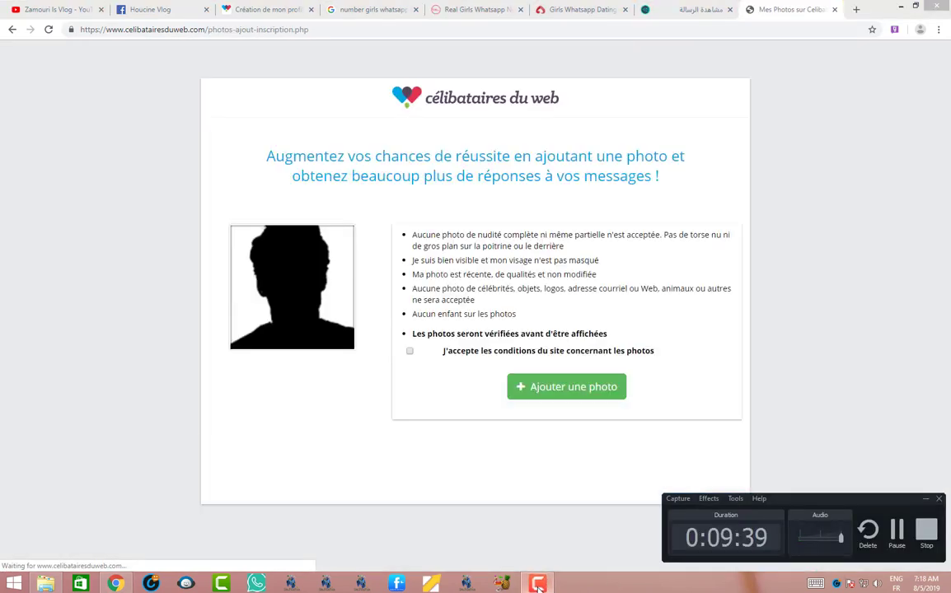
left_click(537, 583)
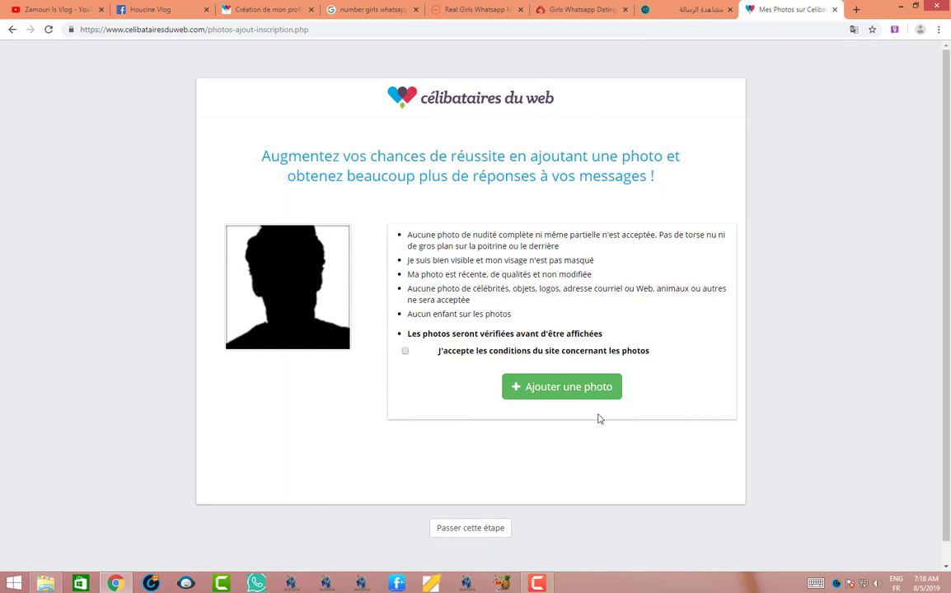
left_click(564, 393)
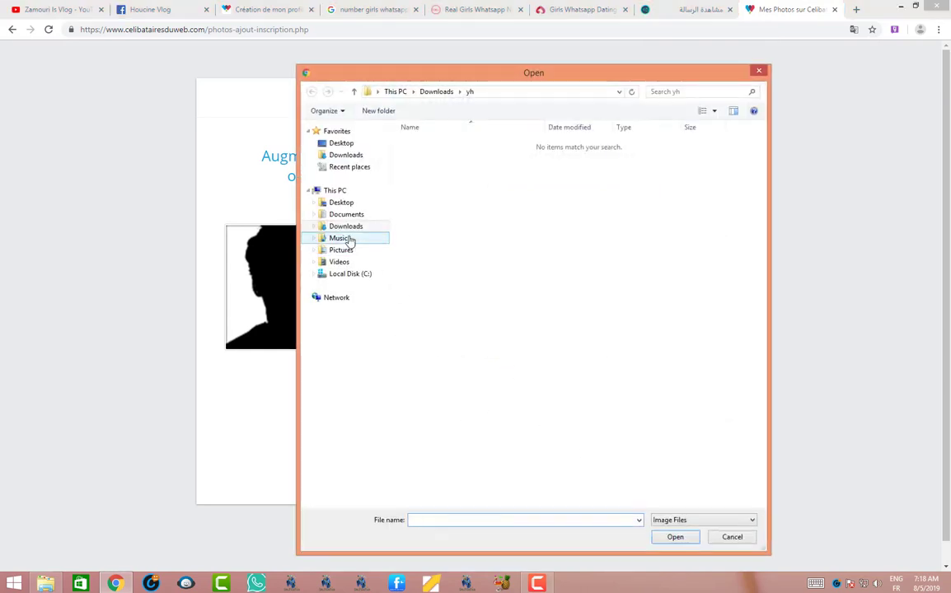
left_click(341, 202)
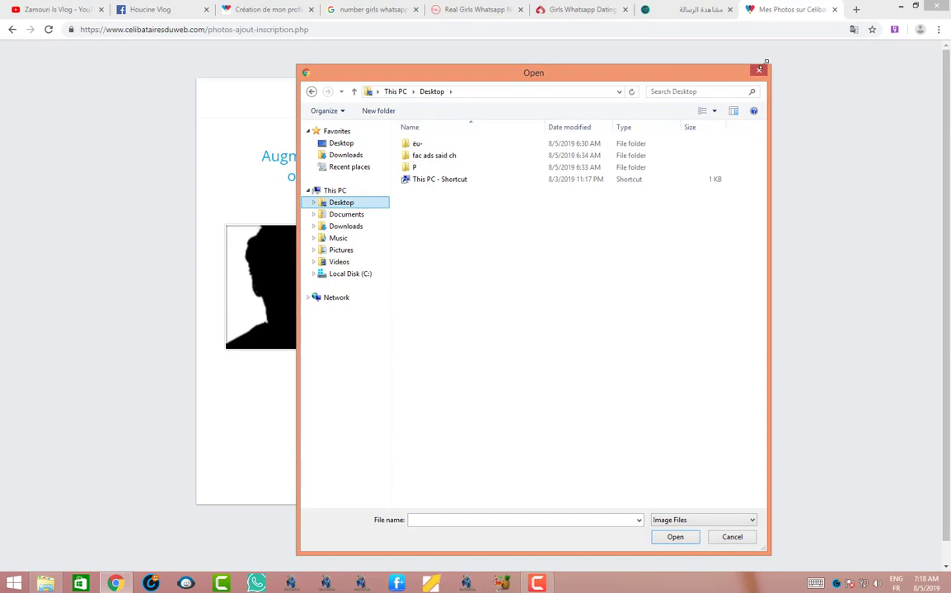
left_click(759, 69)
Switch to the Facebook profile, open its profile picture in full view and check for an option to save the image
left_click(181, 7)
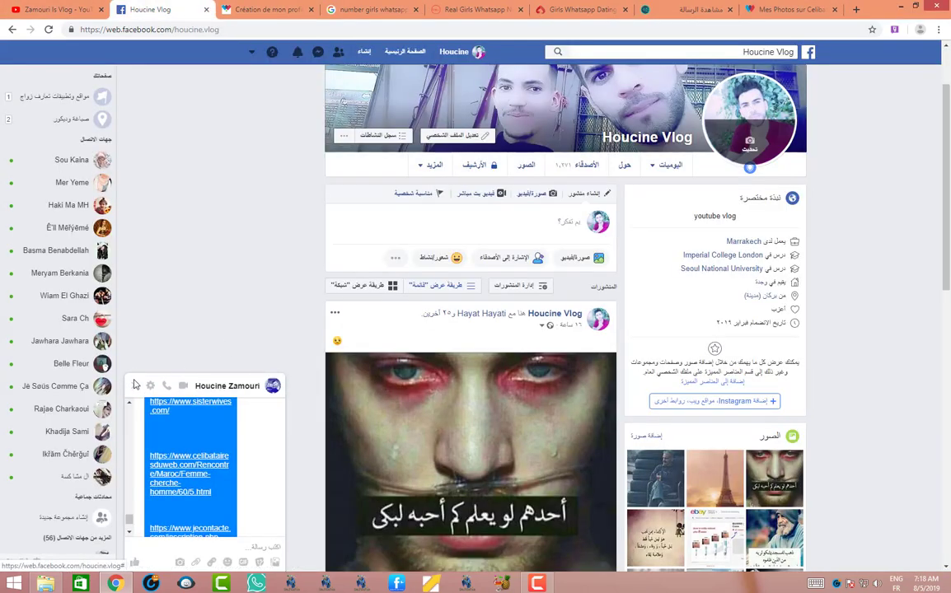
left_click(684, 108)
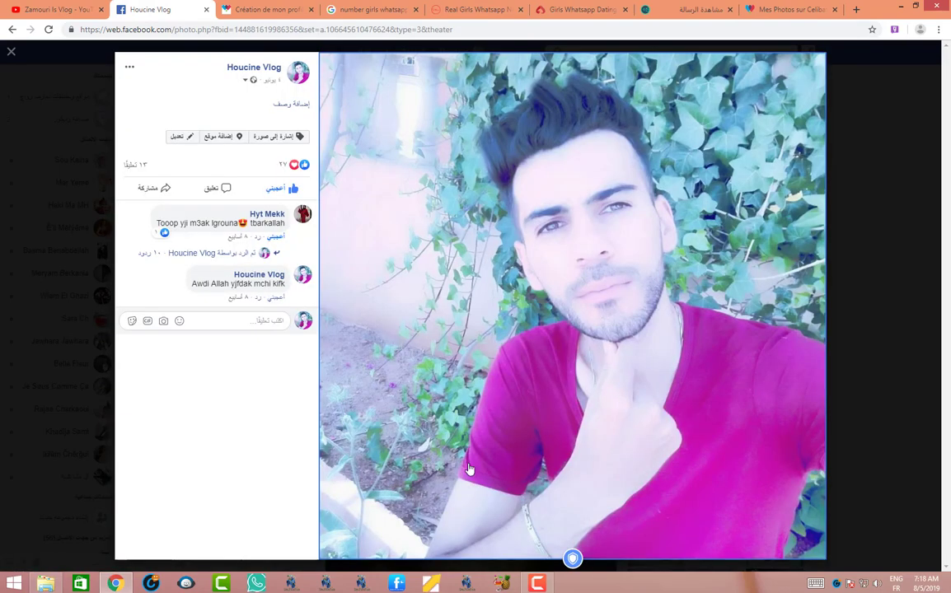
right_click(569, 346)
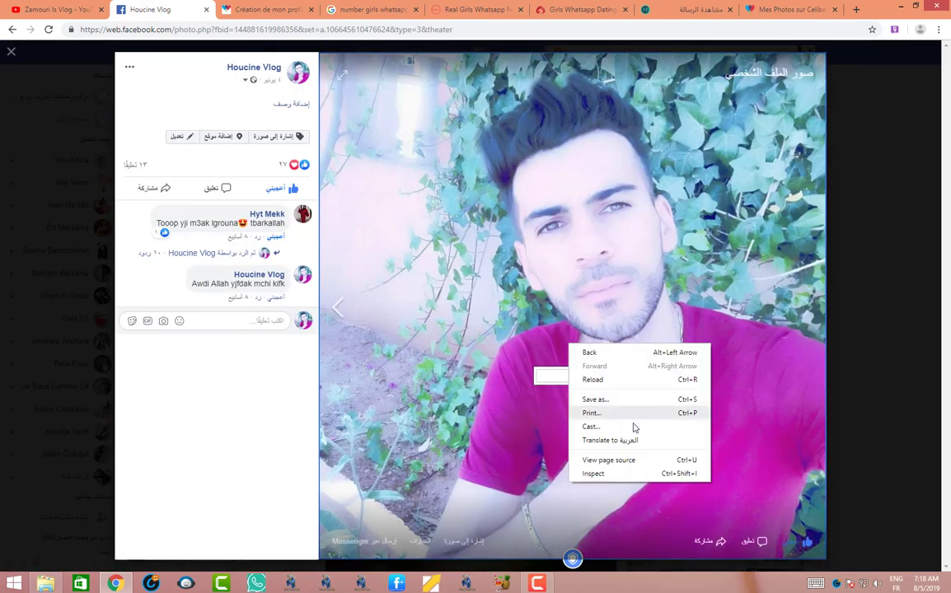
right_click(324, 303)
right_click(327, 131)
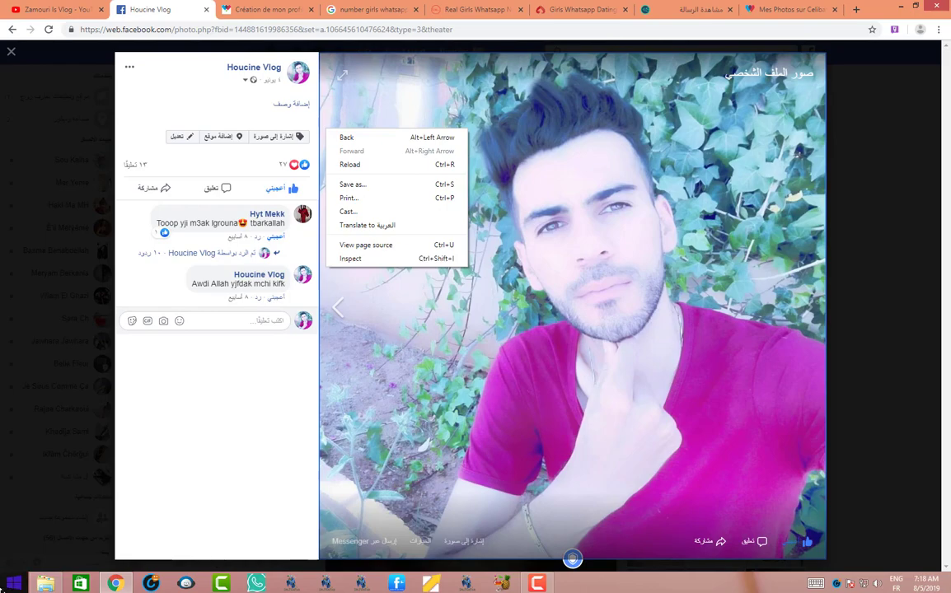
Find the Snipping Tool in the Windows apps list and launch it
left_click(10, 526)
left_click(14, 583)
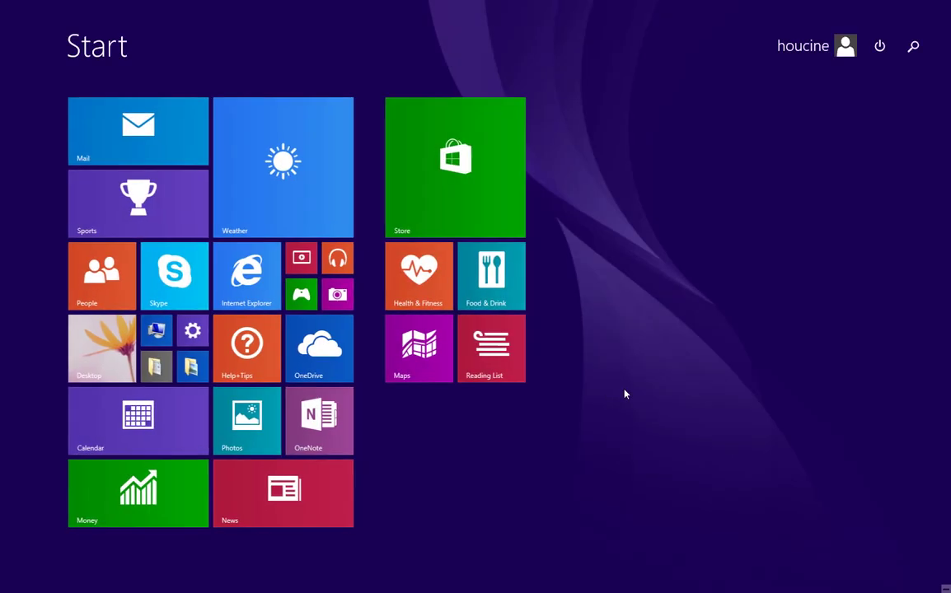
left_click(74, 570)
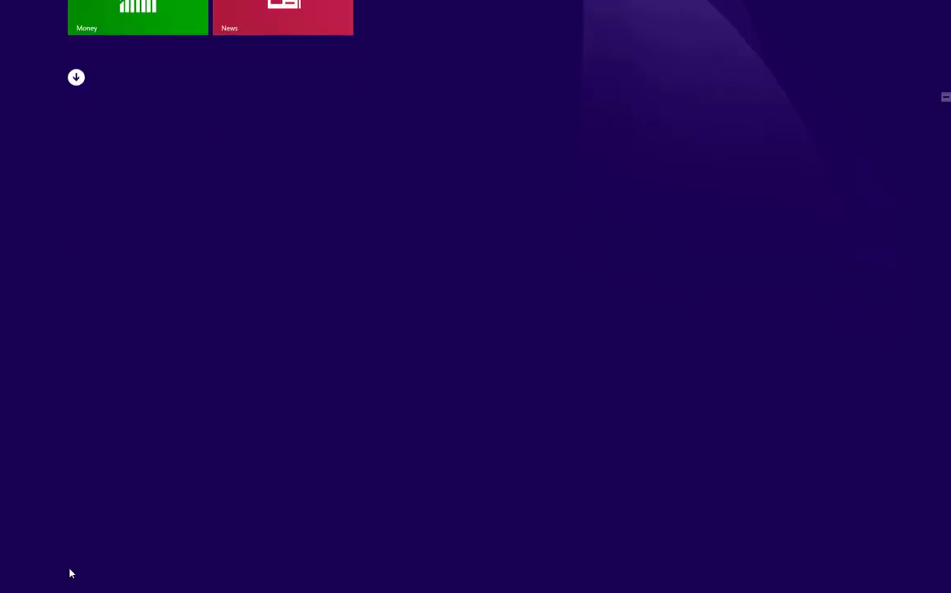
scroll(435, 310, "down", 5)
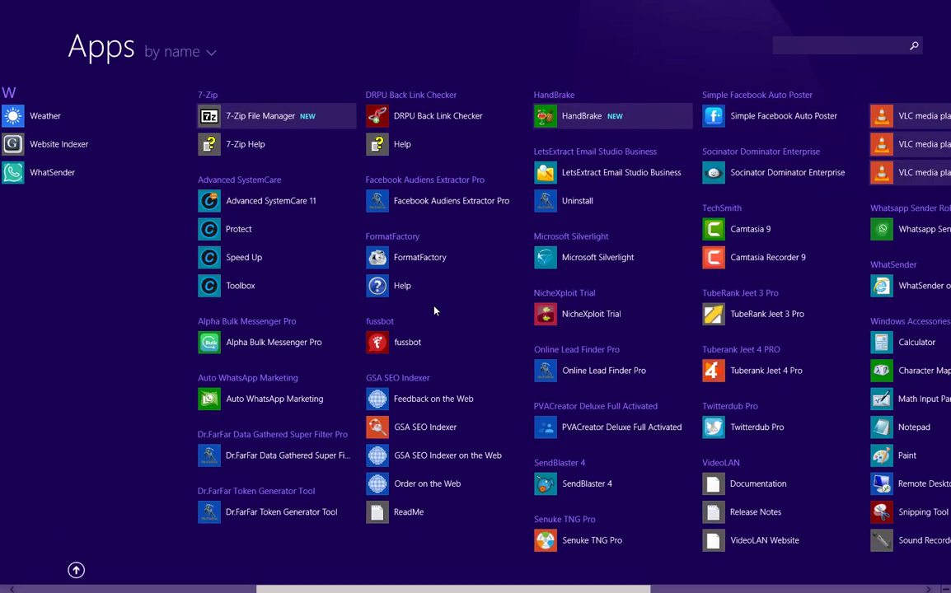
scroll(436, 309, "down", 3)
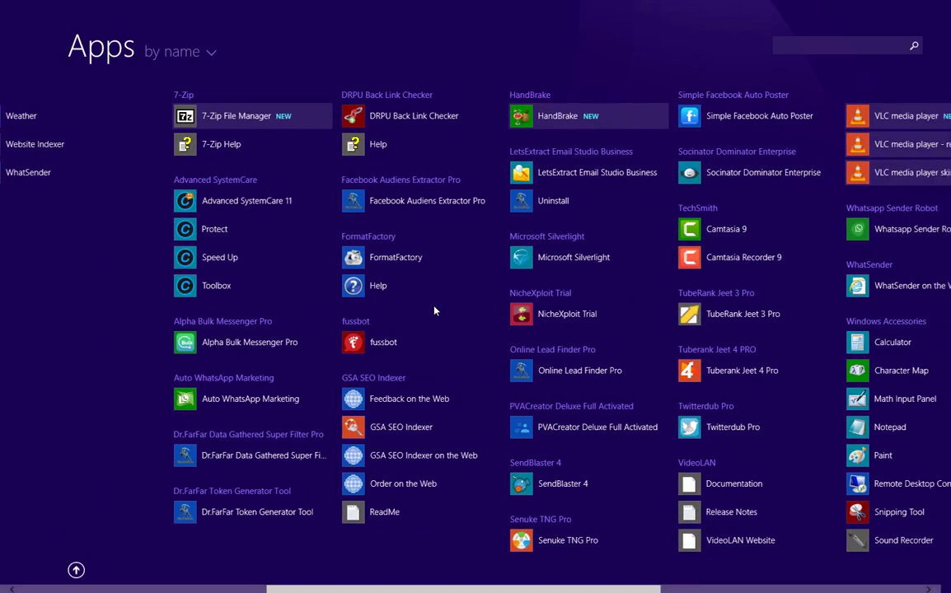
scroll(629, 493, "down", 4)
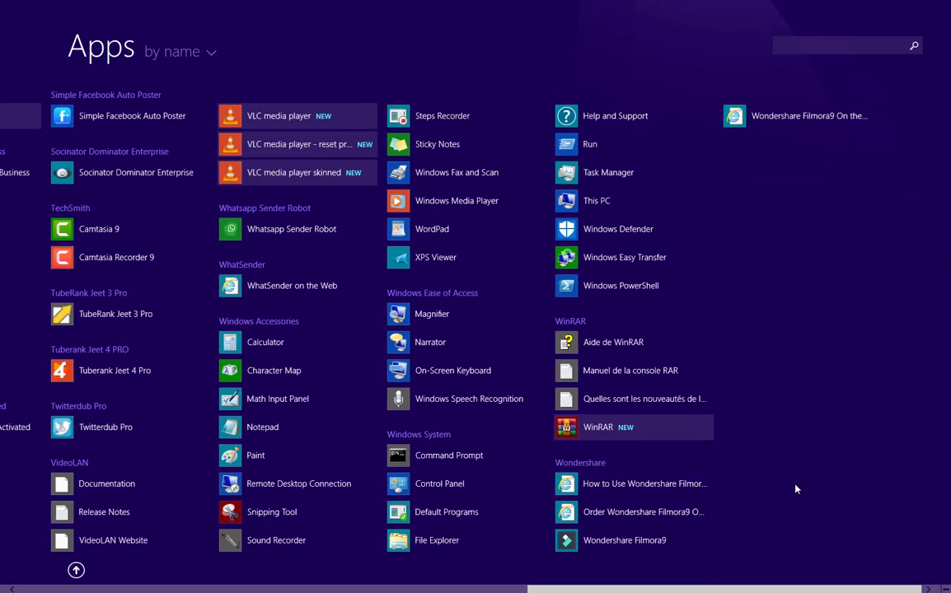
scroll(795, 490, "up", 9)
scroll(650, 567, "down", 6)
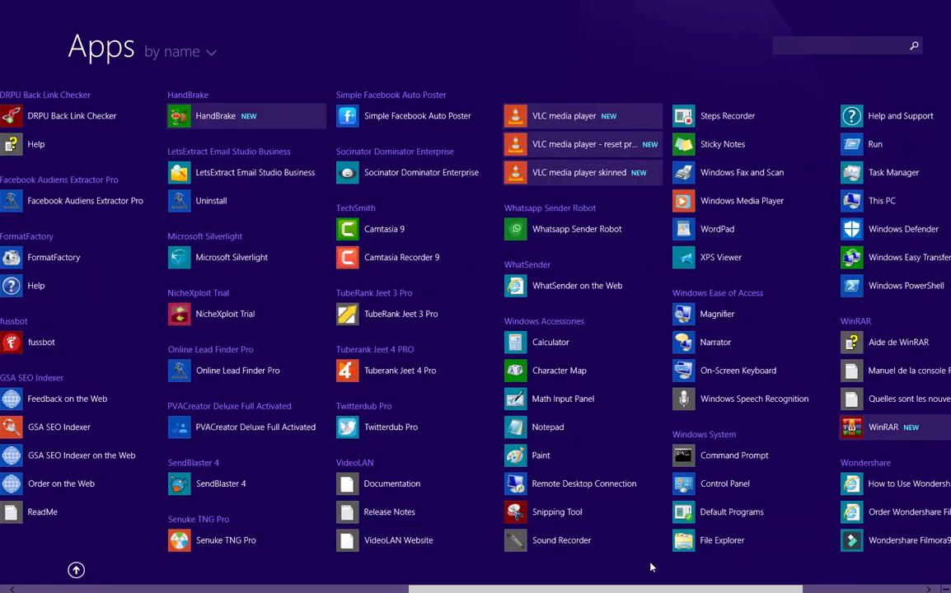
left_click(527, 511)
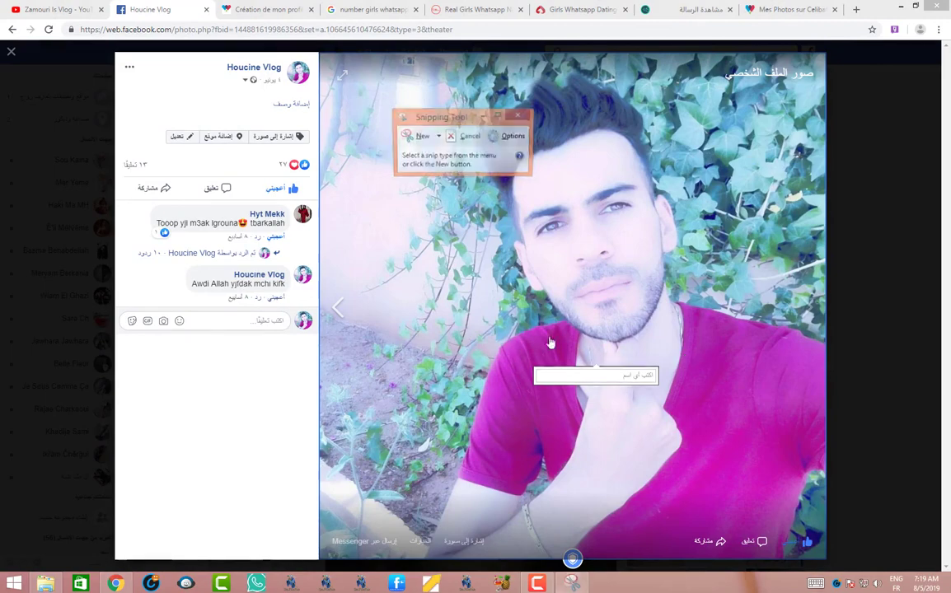
Snip the area of the displayed profile picture, save it to the desktop as Capture in PNG format and close the Snipping Tool
left_click(408, 135)
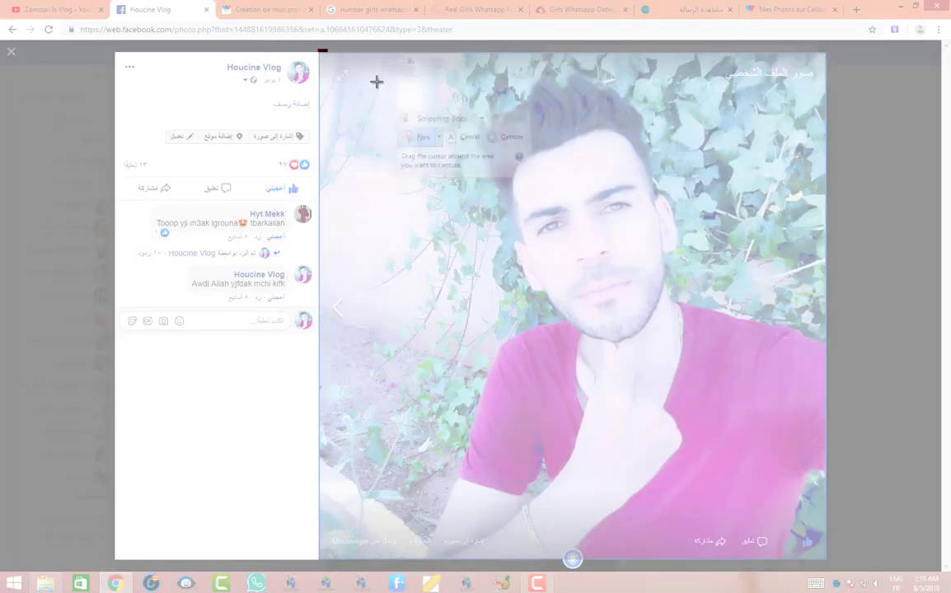
left_click_drag(318, 49, 824, 539)
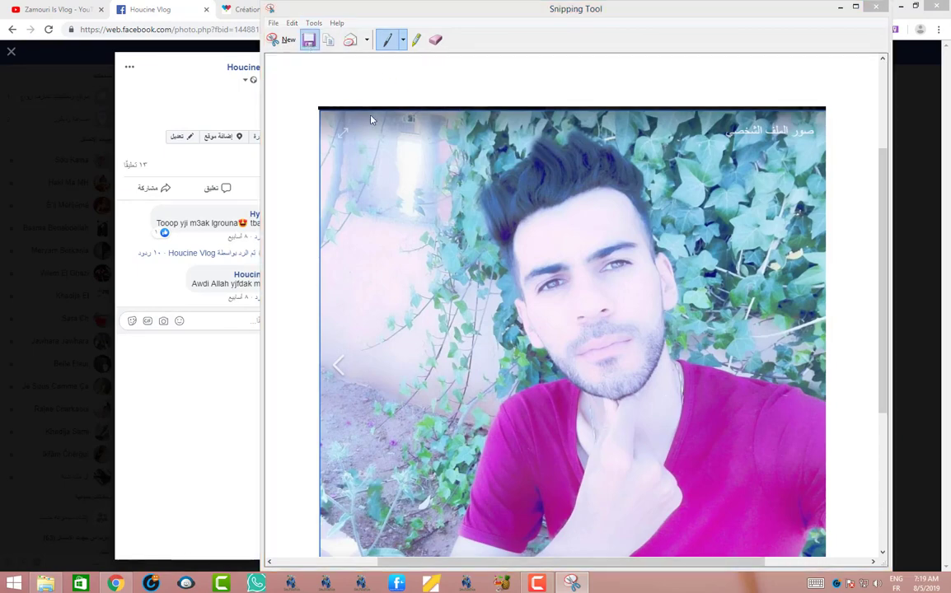
key("ctrl+s")
left_click(306, 142)
left_click(628, 308)
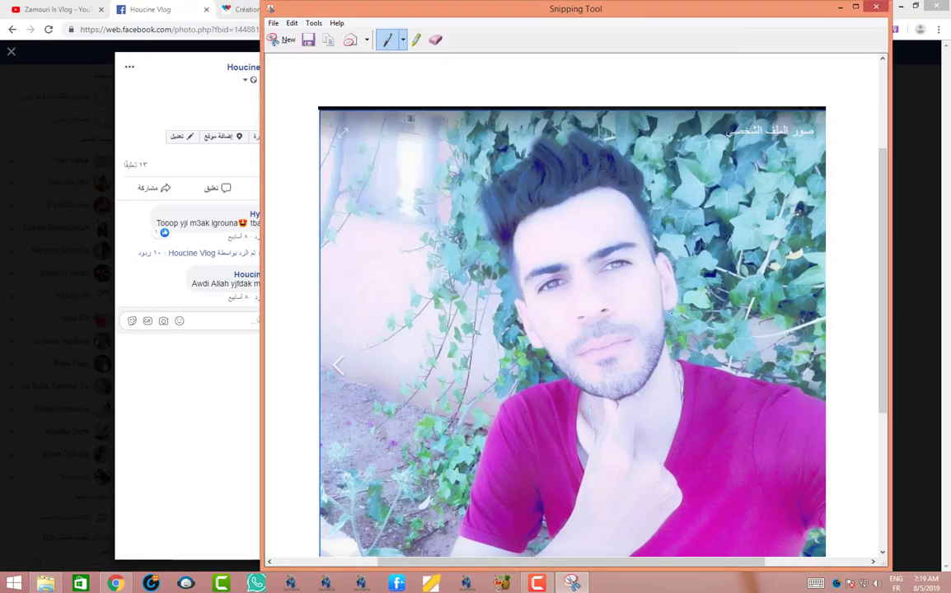
left_click(876, 6)
Return to the célibataires du web page for adding a profile photo
left_click(58, 9)
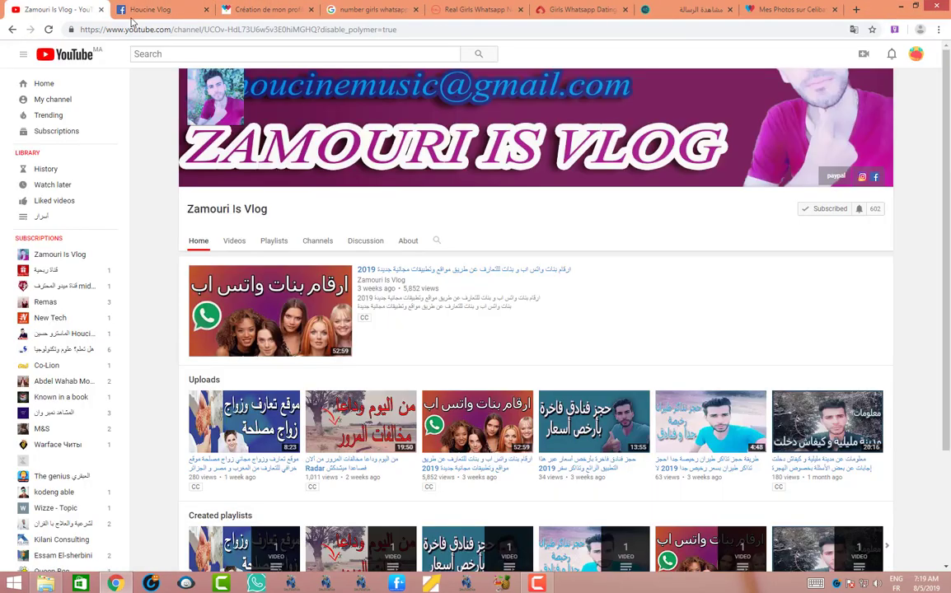
left_click(278, 7)
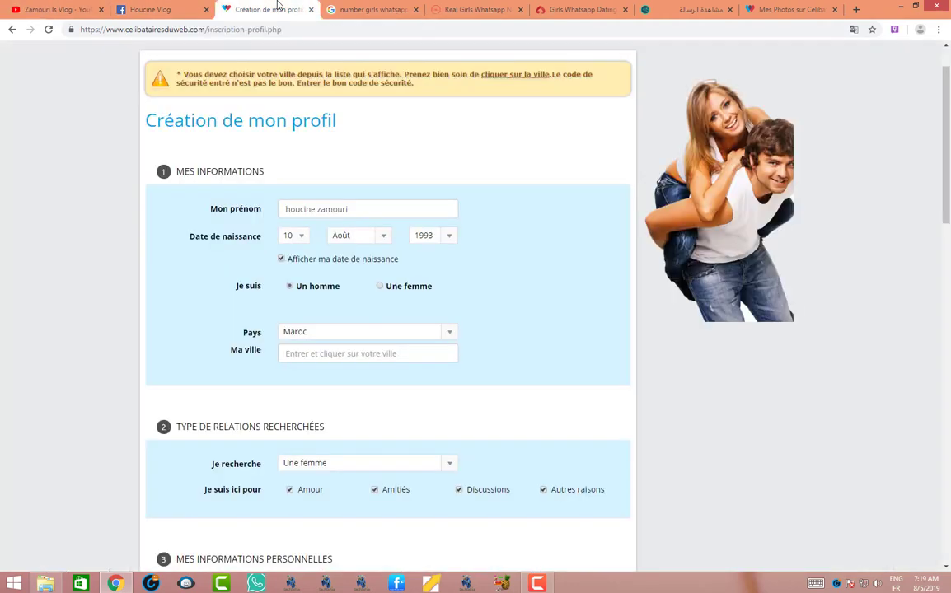
key("ctrl+Tab")
key("ctrl+Tab")
key("ctrl+Tab")
key("ctrl+Tab")
key("ctrl+Tab")
key("ctrl+Tab")
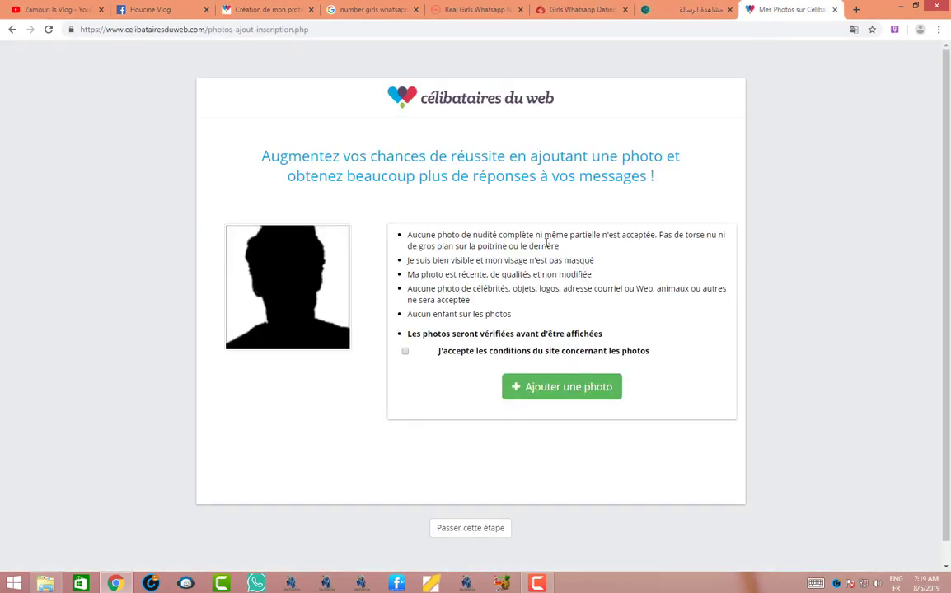
Try to upload the Capture image from the desktop without accepting the photo conditions and dismiss the alert
left_click(565, 385)
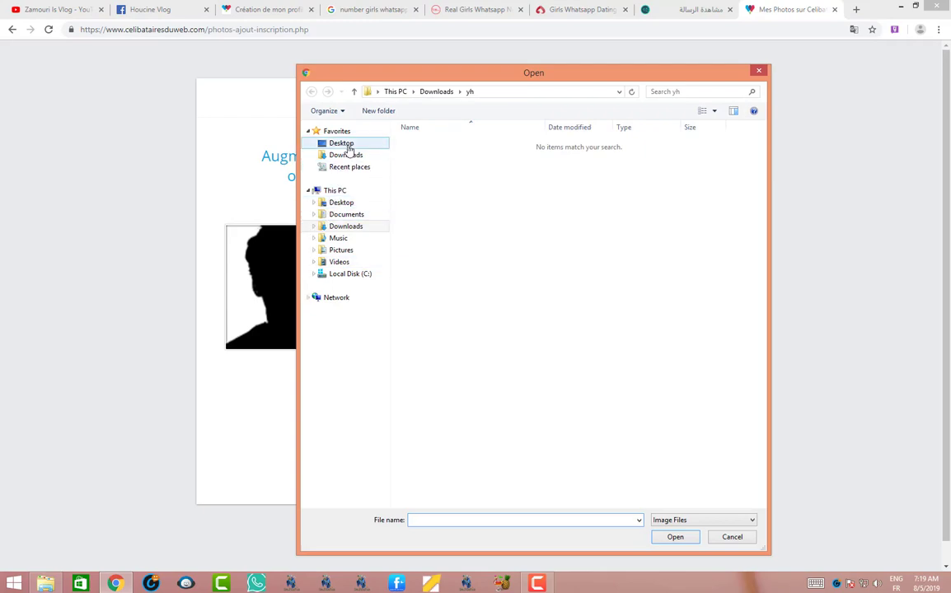
left_click(343, 143)
double_click(581, 233)
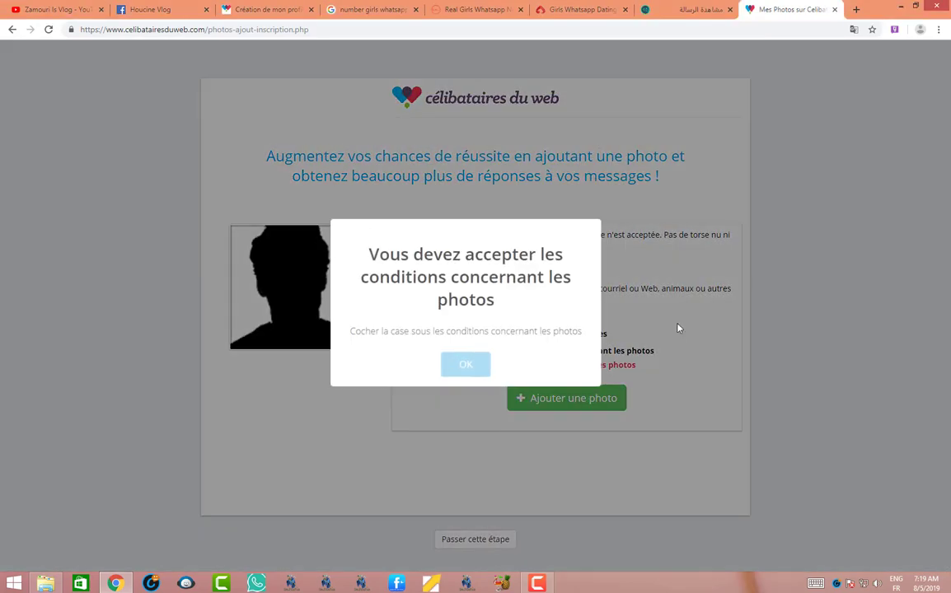
left_click(447, 366)
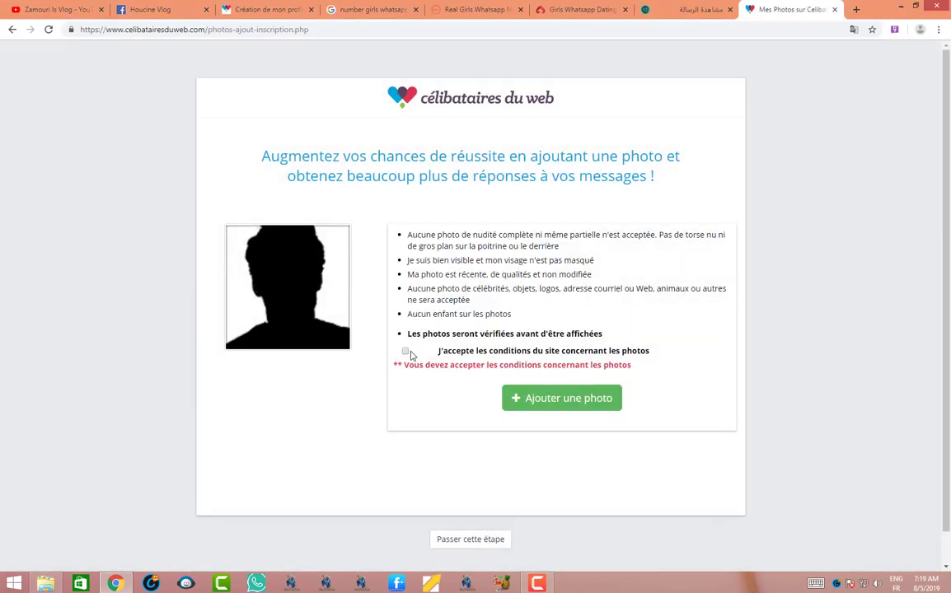
Accept the site's photo conditions, upload the Capture image from the desktop and continue to the next registration stage
left_click(552, 402)
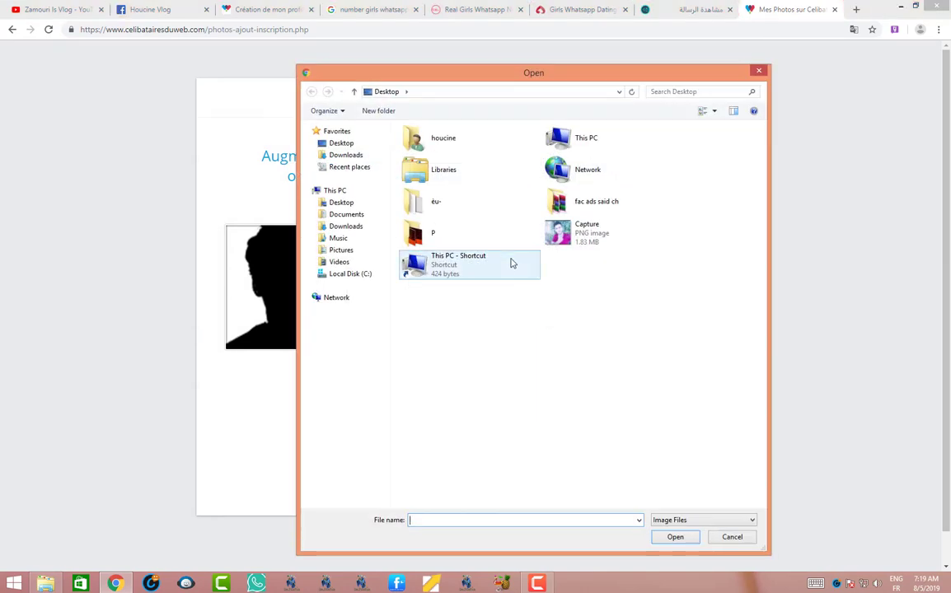
double_click(587, 241)
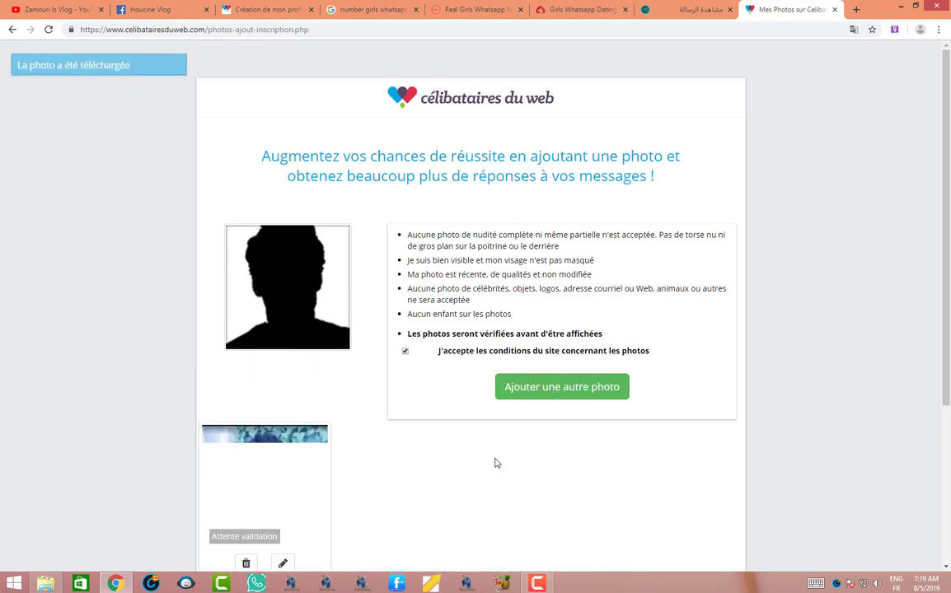
scroll(396, 449, "down", 2)
left_click(459, 517)
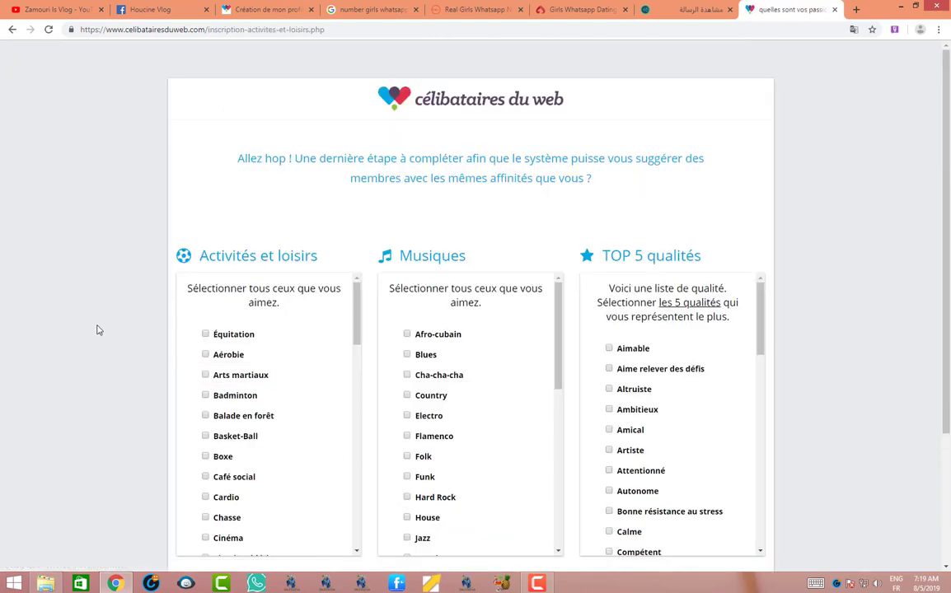
Skip the registration stage for activities, music and top five qualities
scroll(96, 329, "down", 3)
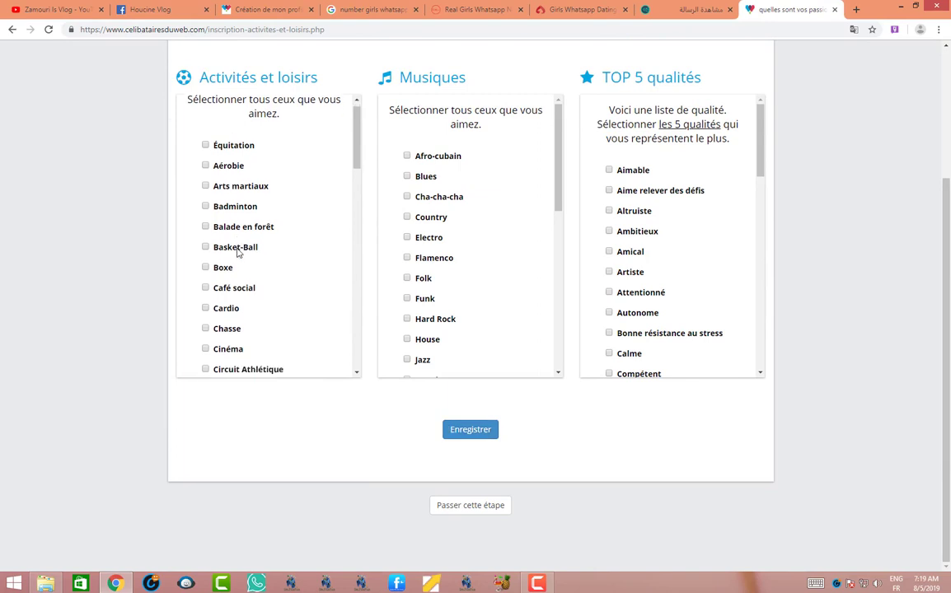
scroll(238, 253, "down", 1)
left_click(468, 506)
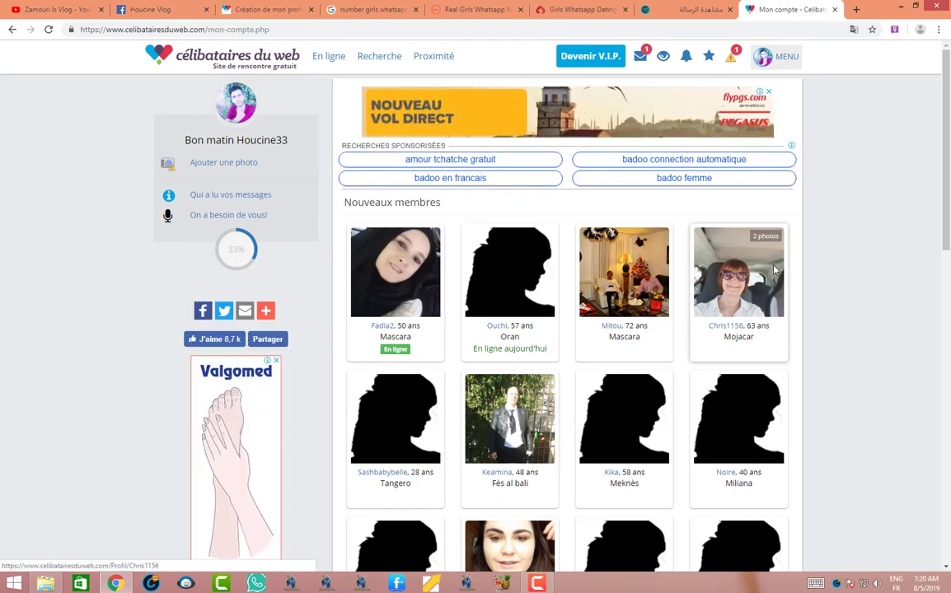
Open the account's message inbox and go back to the account home page
left_click_drag(947, 134, 927, 115)
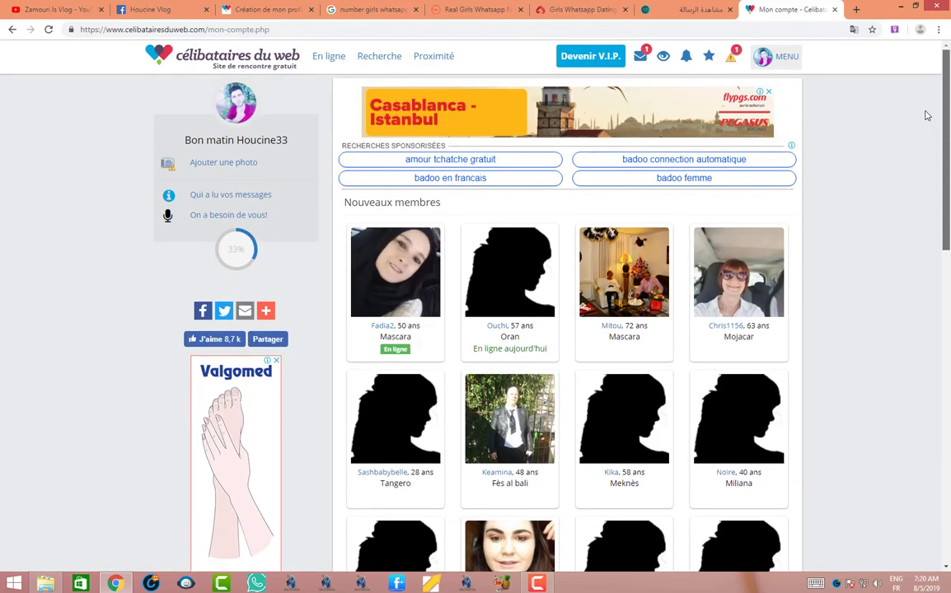
left_click(641, 65)
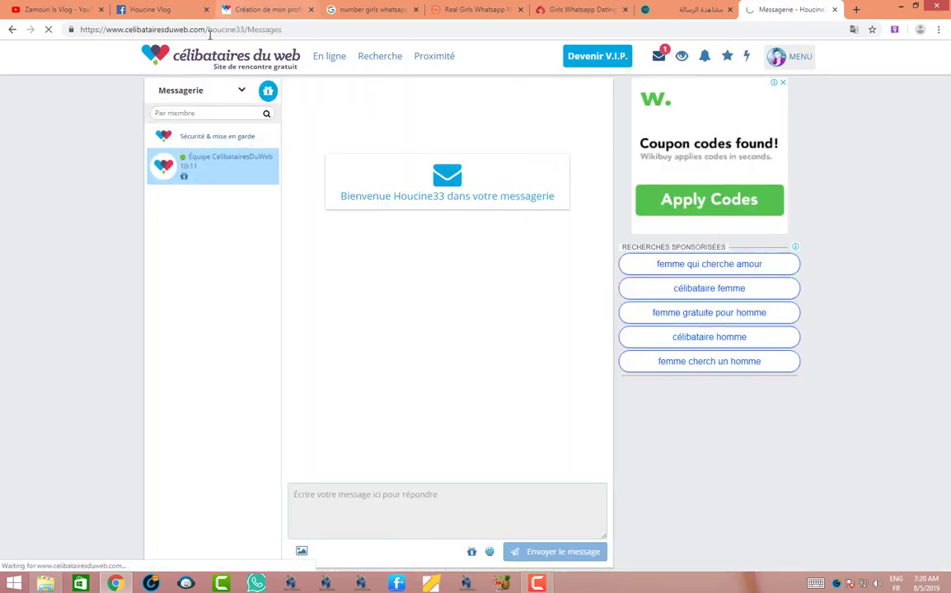
left_click(260, 89)
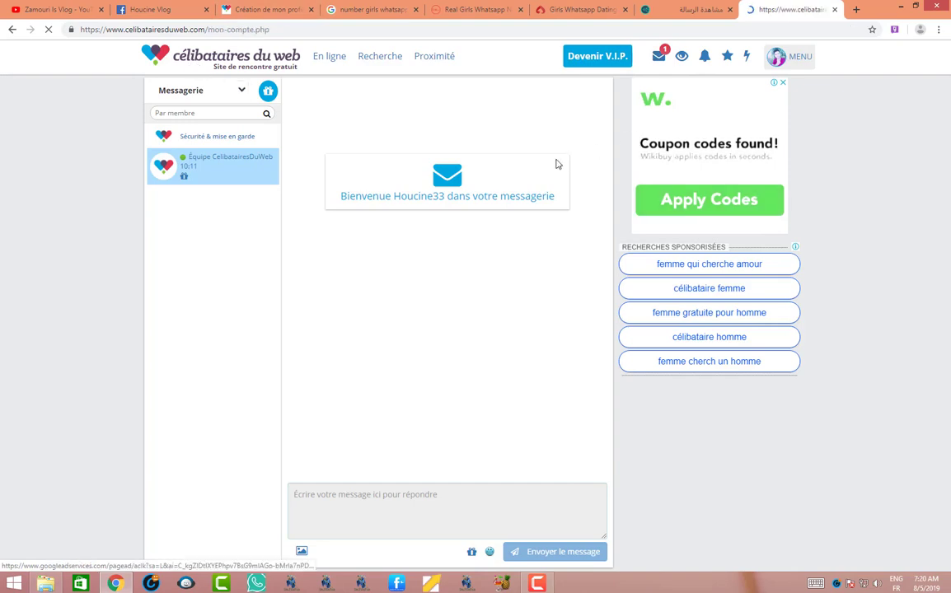